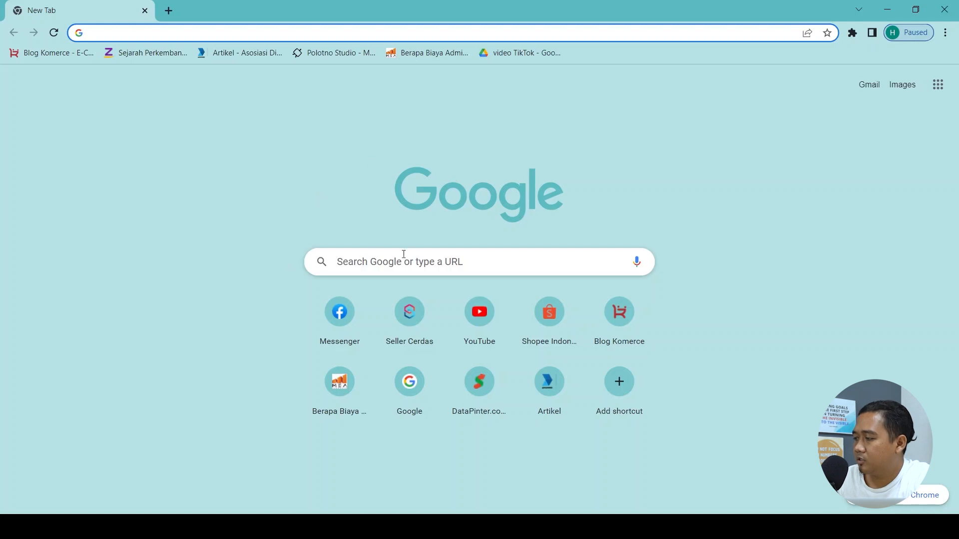
Search Google for bigseller and open the BigSeller website from the results.
{"action": "left_click", "coordinate": [401, 259]}
{"action": "left_click", "coordinate": [377, 295]}
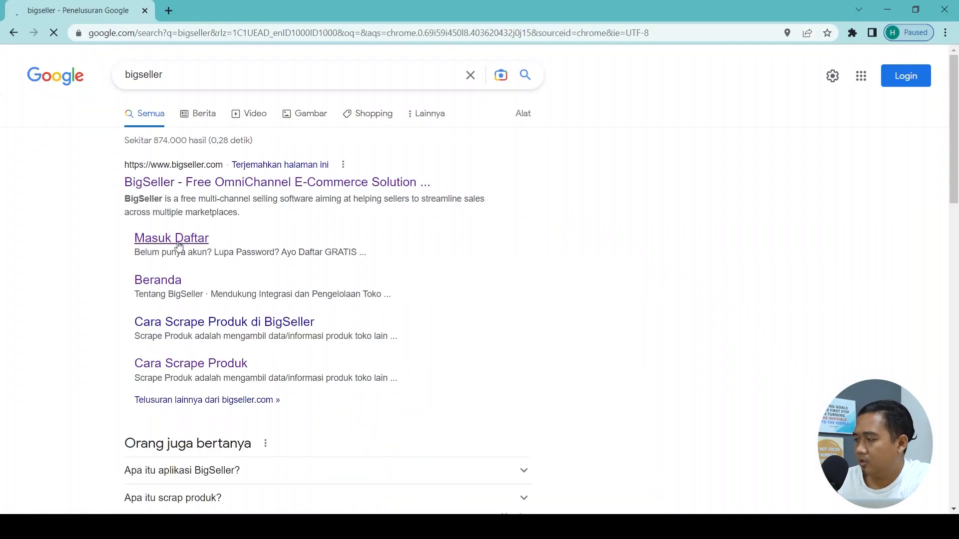
{"action": "left_click", "coordinate": [216, 189]}
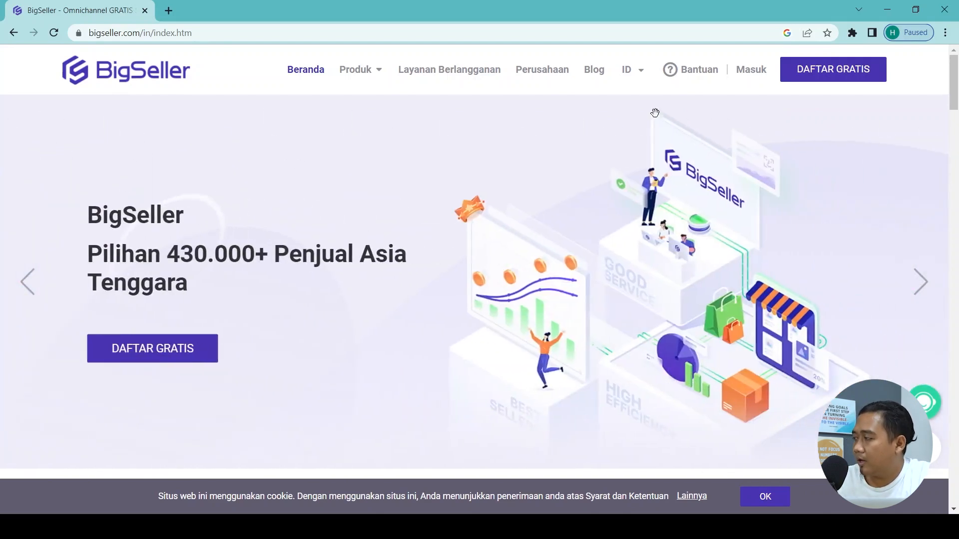
Log in to BigSeller with the account email, the account password and the captcha code.
{"action": "left_click", "coordinate": [750, 70]}
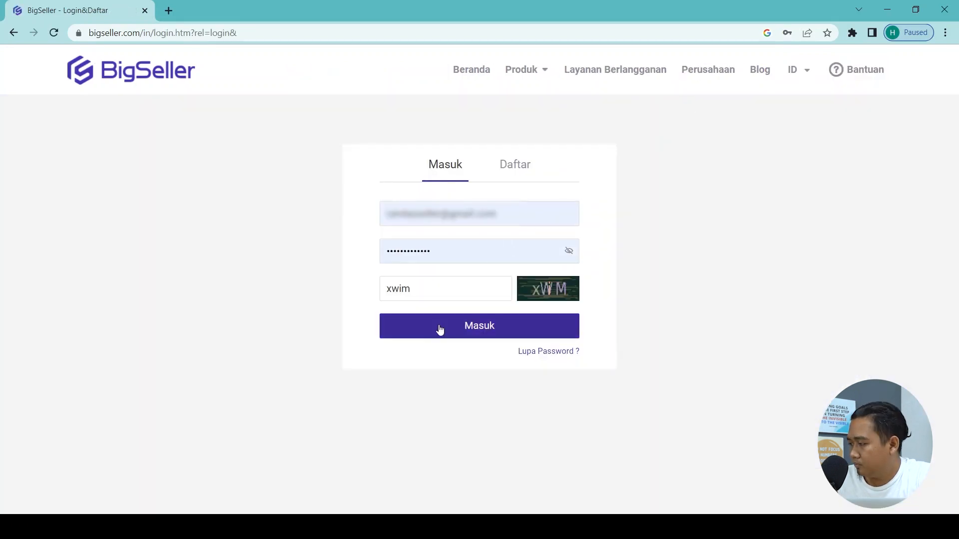
{"action": "left_click", "coordinate": [439, 327]}
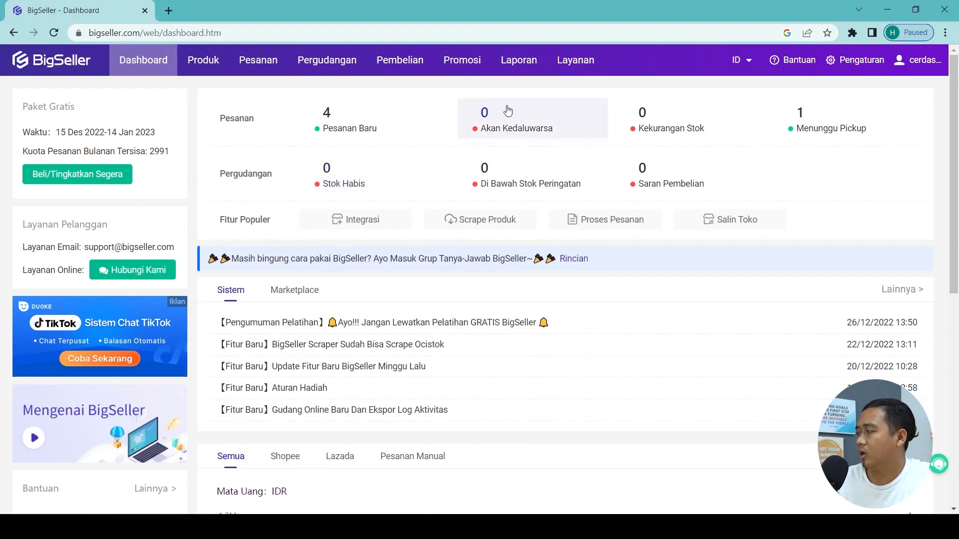
Examine the subscription plan comparison opened from the account's package upgrade option, and return to the dashboard.
{"action": "left_click", "coordinate": [116, 183]}
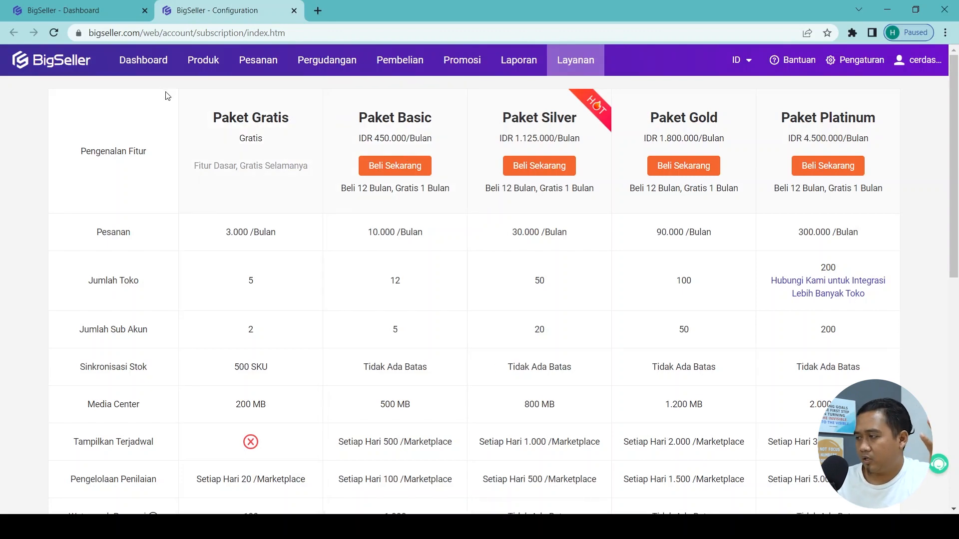
{"action": "left_click", "coordinate": [148, 66]}
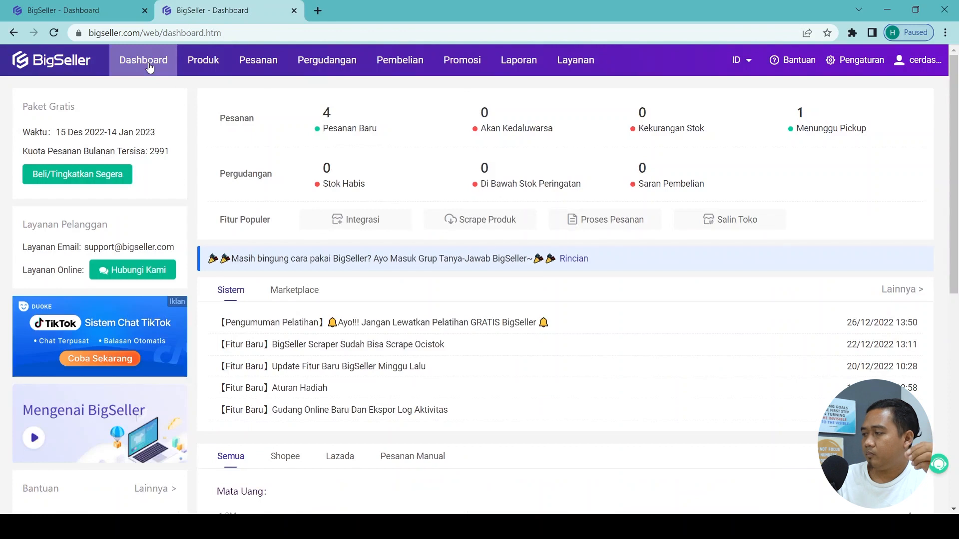
Examine the new orders (Pesanan Baru) from the dashboard overview, and return to the dashboard.
{"action": "left_click", "coordinate": [366, 131]}
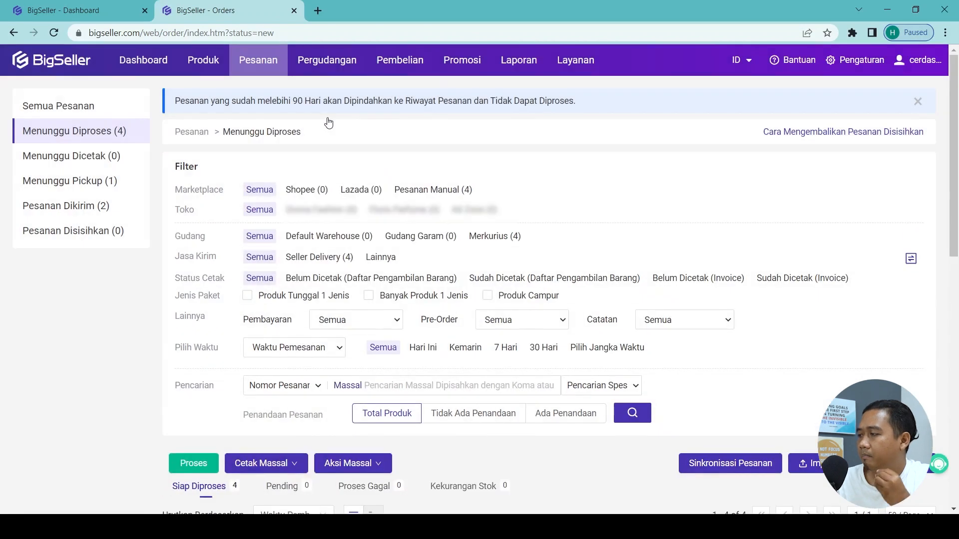
{"action": "mouse_move", "coordinate": [269, 51]}
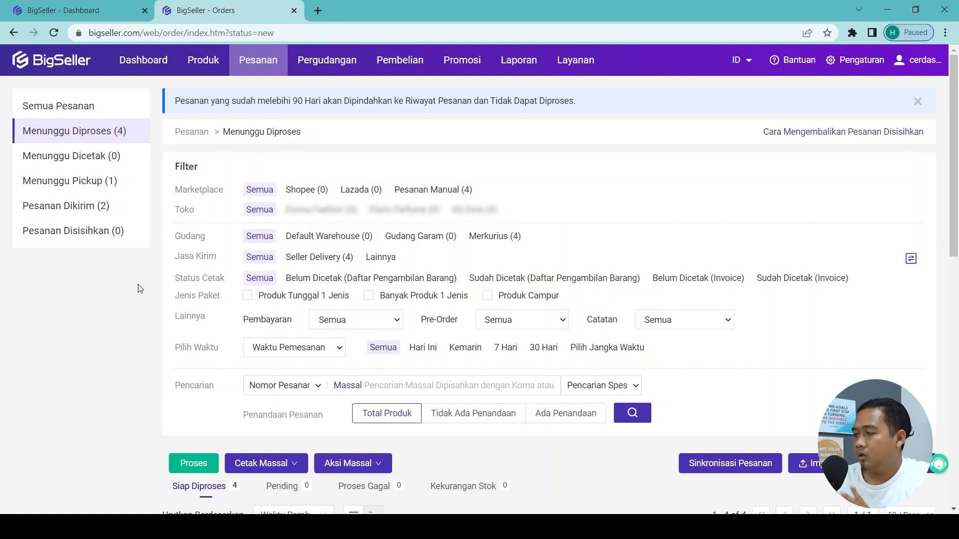
{"action": "left_click", "coordinate": [137, 65]}
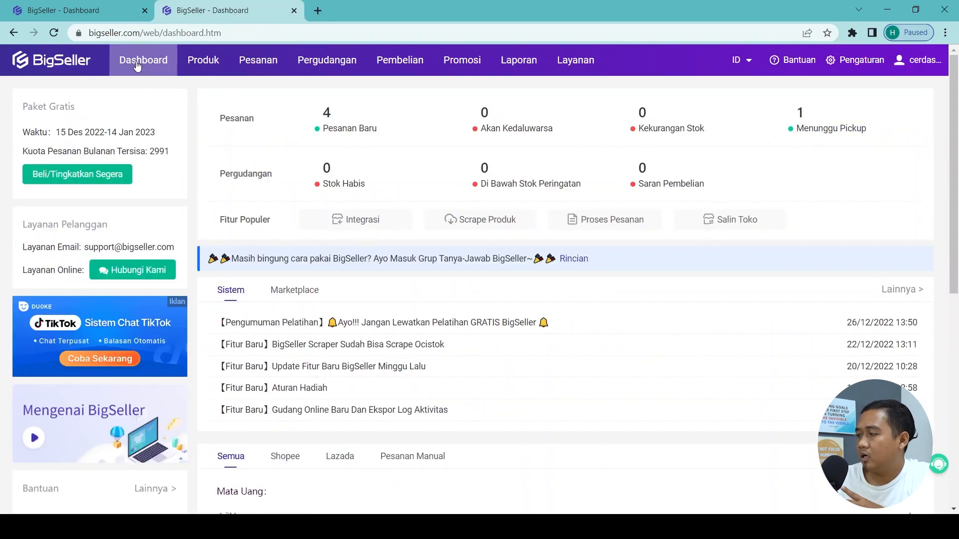
Open Proses Pesanan and examine each order list in turn, from Semua Pesanan and Menunggu Diproses through Pesanan Disisihkan.
{"action": "mouse_move", "coordinate": [205, 64]}
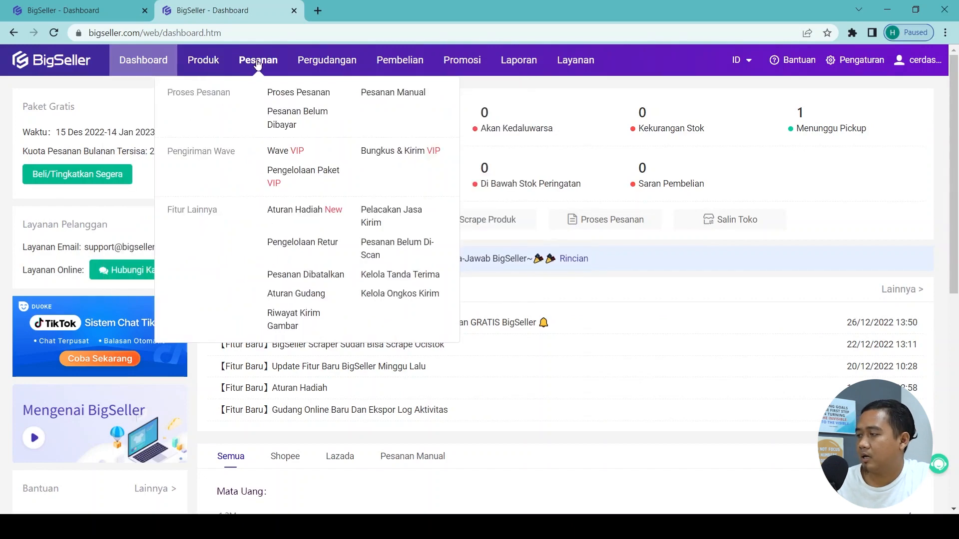
{"action": "left_click", "coordinate": [279, 98]}
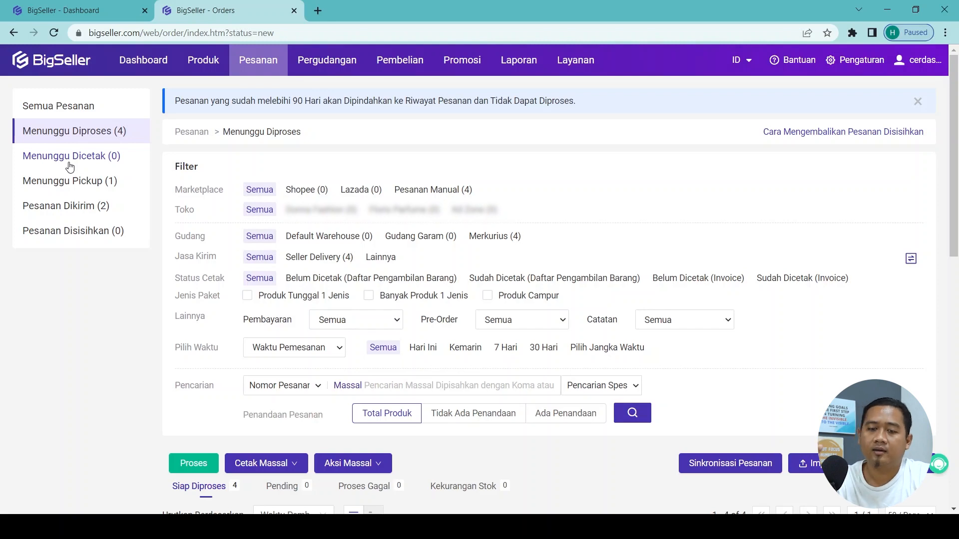
{"action": "left_click", "coordinate": [77, 109]}
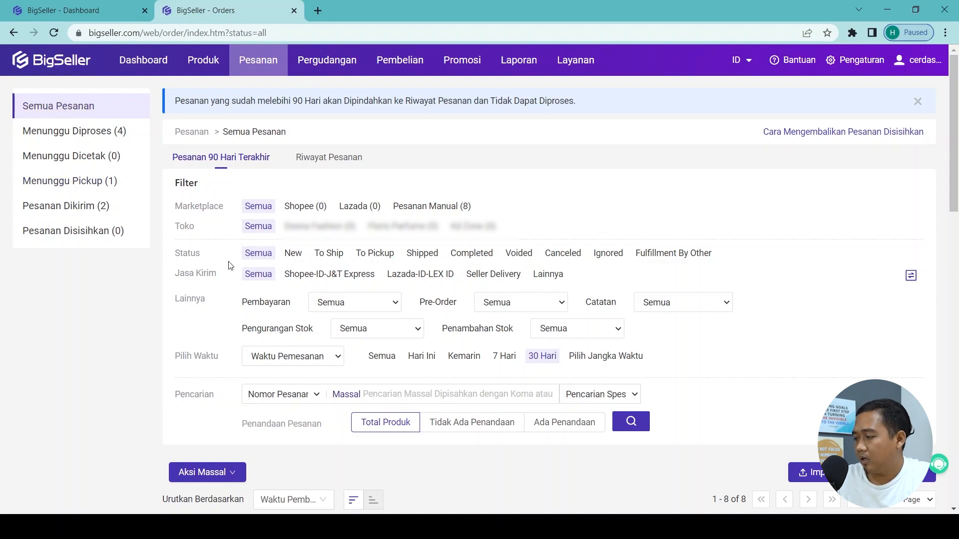
{"action": "left_click_drag", "start_coordinate": [174, 254], "coordinate": [210, 258]}
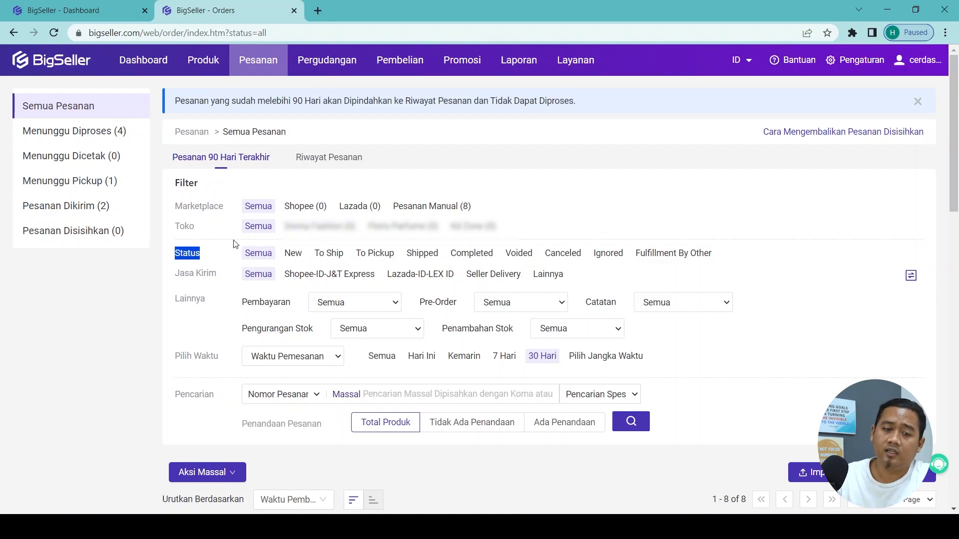
{"action": "left_click", "coordinate": [75, 131]}
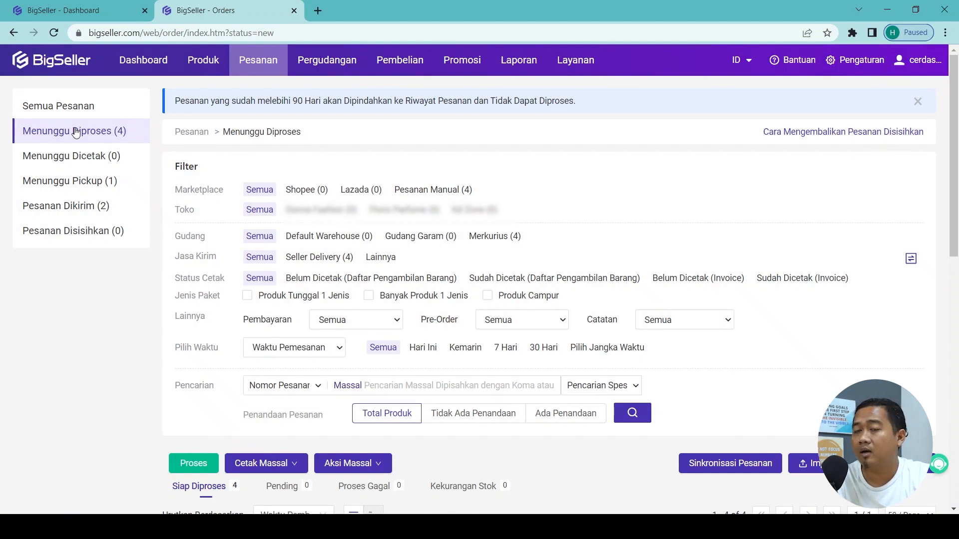
{"action": "left_click", "coordinate": [72, 160]}
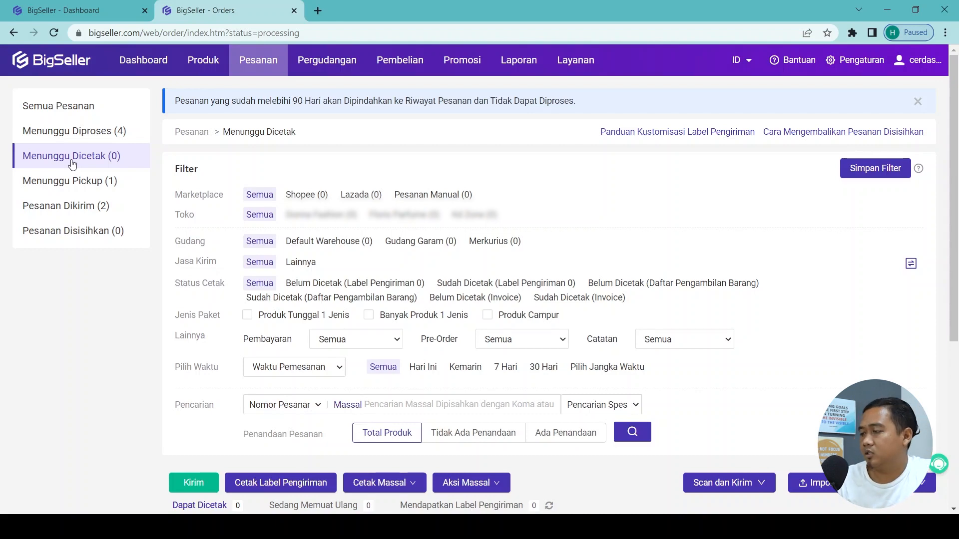
{"action": "left_click", "coordinate": [85, 182]}
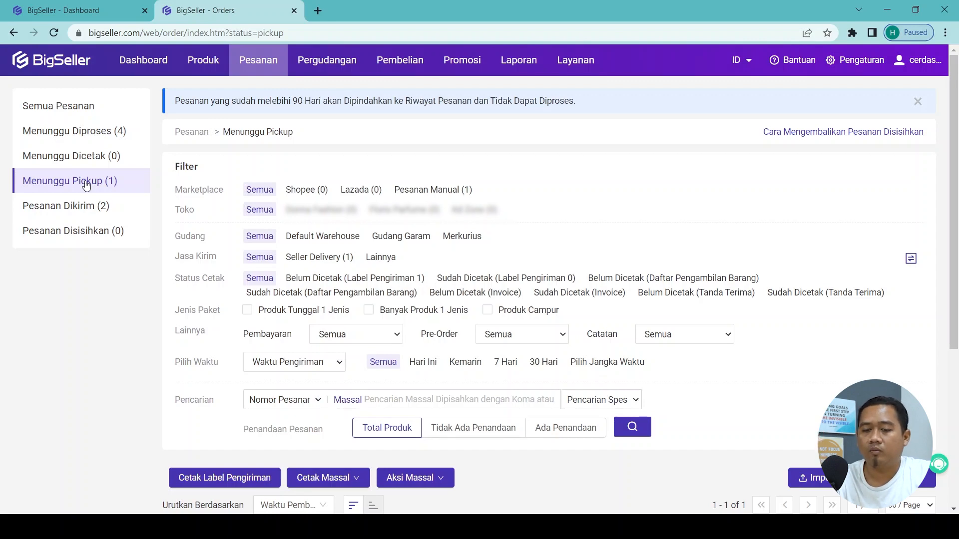
{"action": "left_click", "coordinate": [85, 214]}
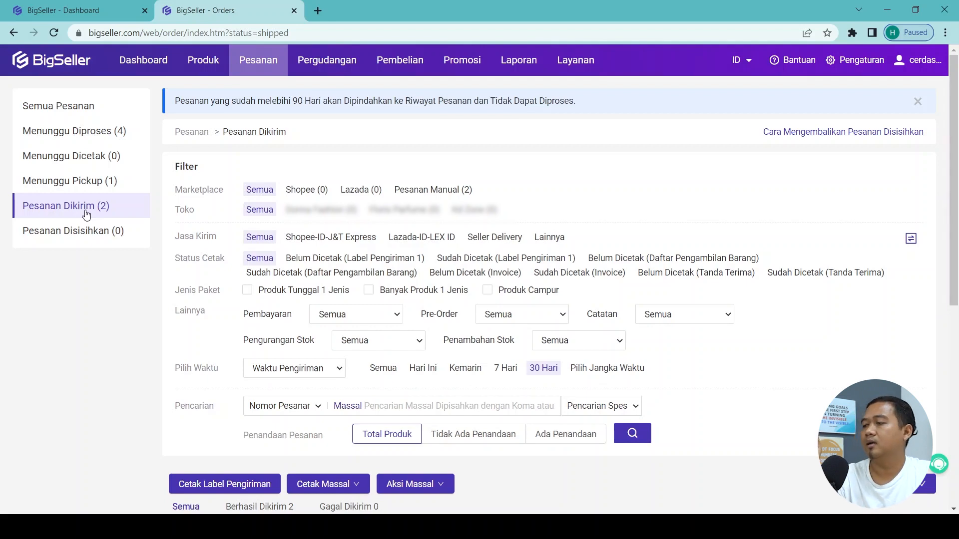
{"action": "left_click", "coordinate": [61, 232]}
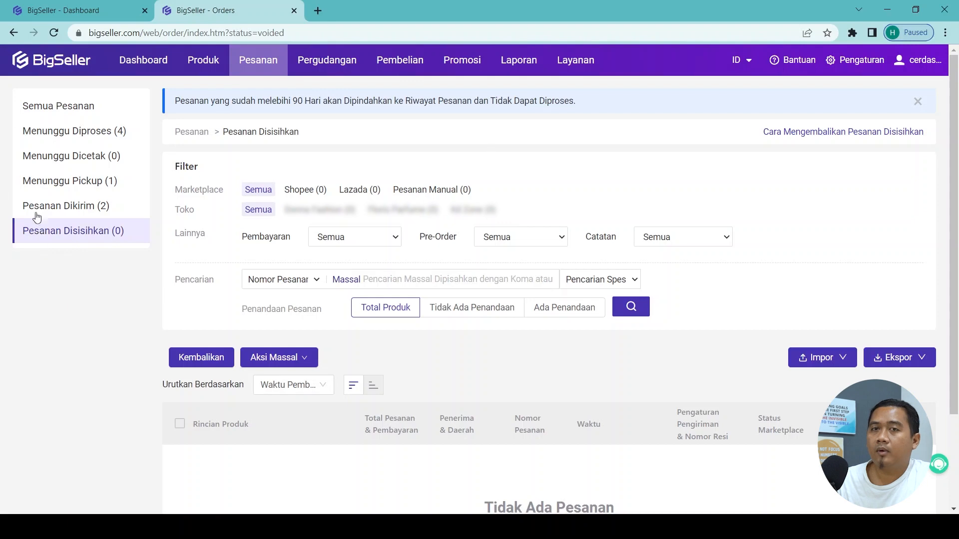
In Semua Pesanan, filter orders in turn by status New, To Ship, To Pickup, Shipped, Completed, Voided, Canceled and Ignored.
{"action": "left_click", "coordinate": [55, 109]}
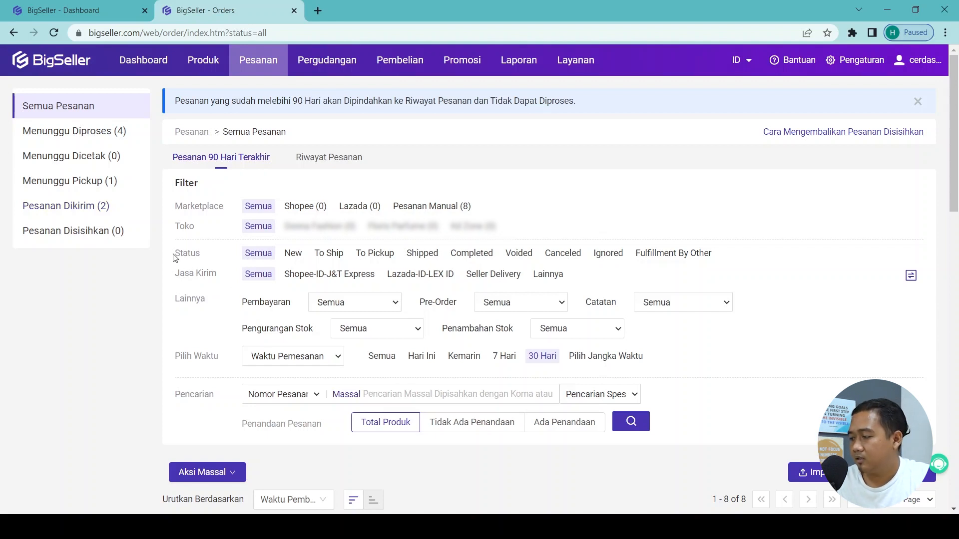
{"action": "left_click_drag", "start_coordinate": [175, 257], "coordinate": [200, 253]}
{"action": "left_click", "coordinate": [201, 253]}
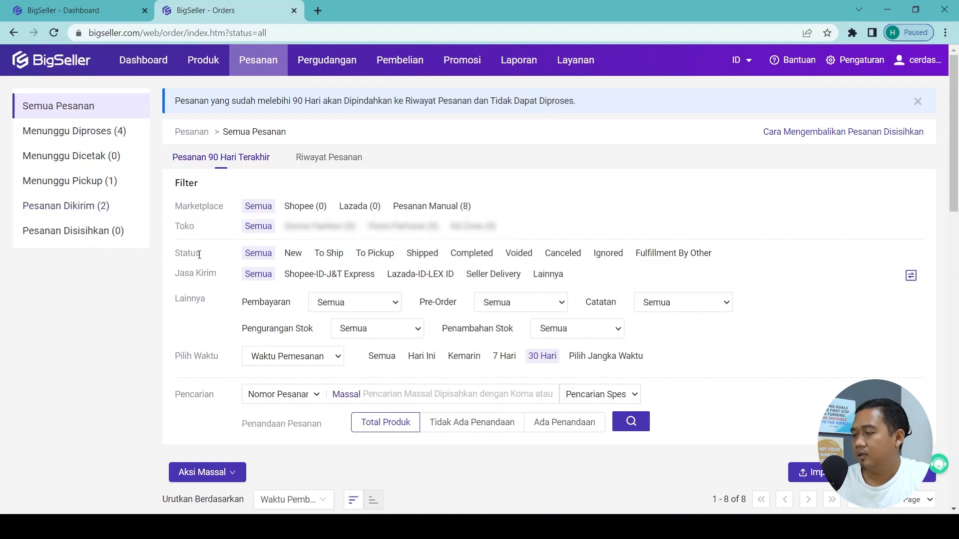
{"action": "left_click", "coordinate": [294, 254]}
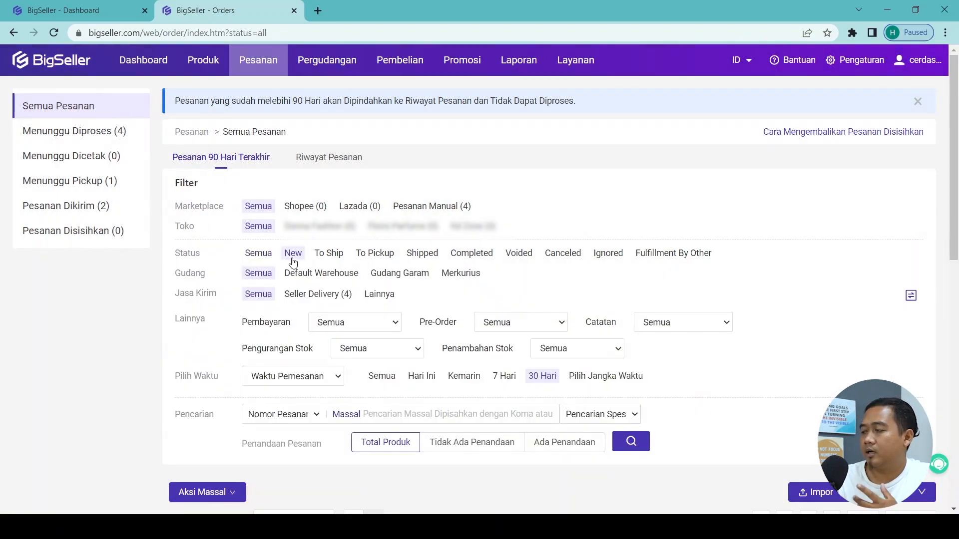
{"action": "left_click", "coordinate": [331, 260]}
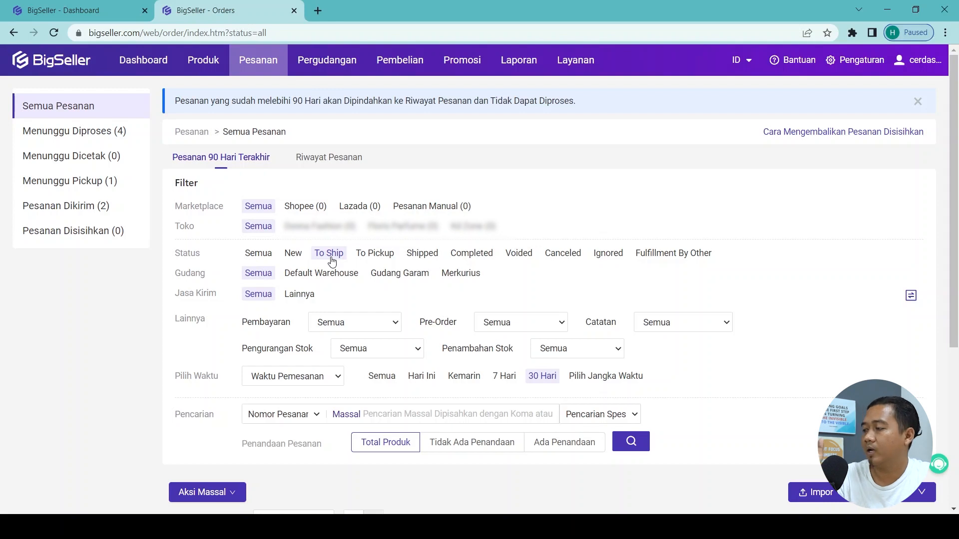
{"action": "left_click", "coordinate": [390, 255]}
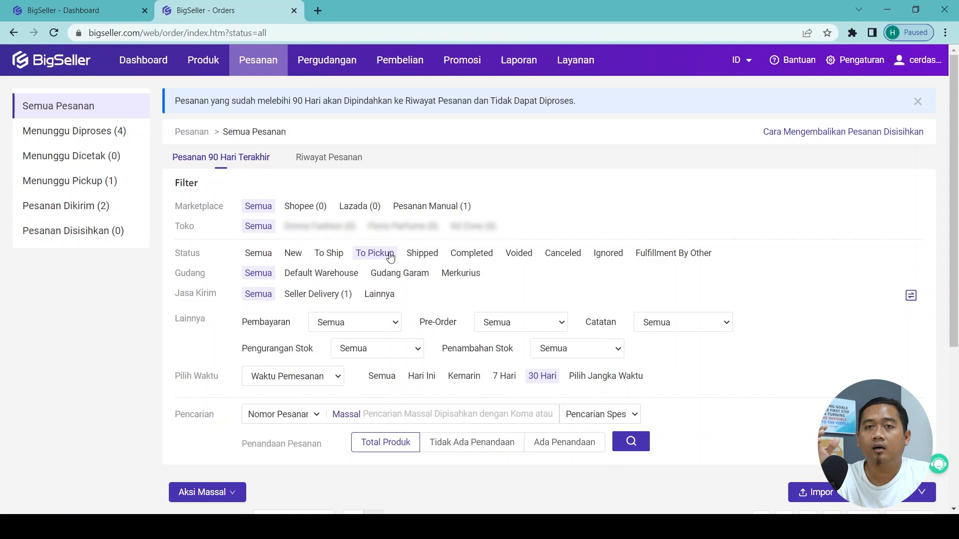
{"action": "left_click", "coordinate": [435, 261]}
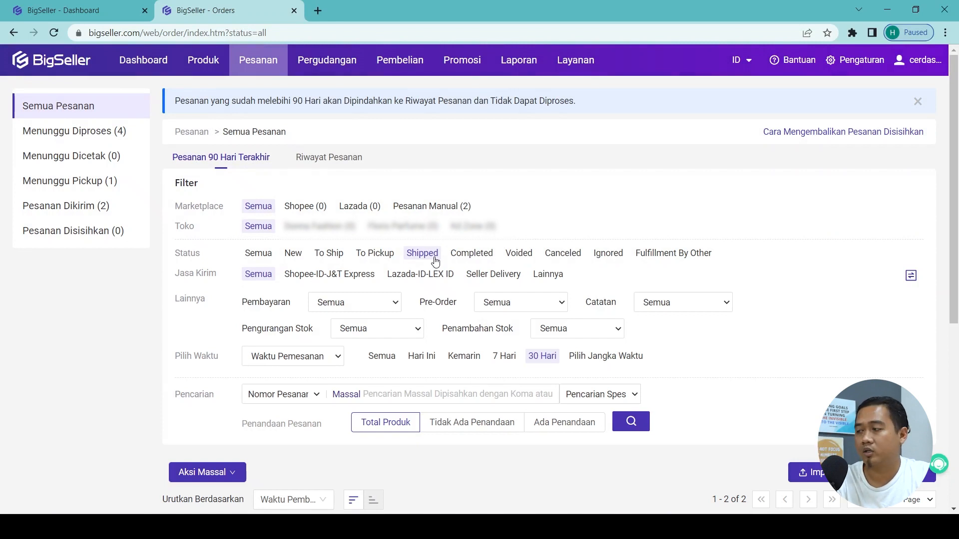
{"action": "left_click", "coordinate": [473, 259]}
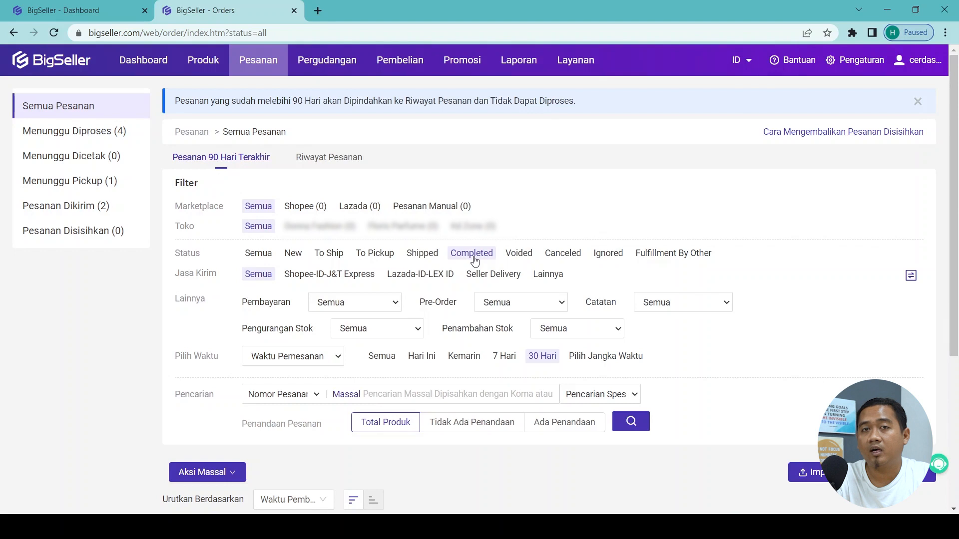
{"action": "left_click", "coordinate": [517, 255]}
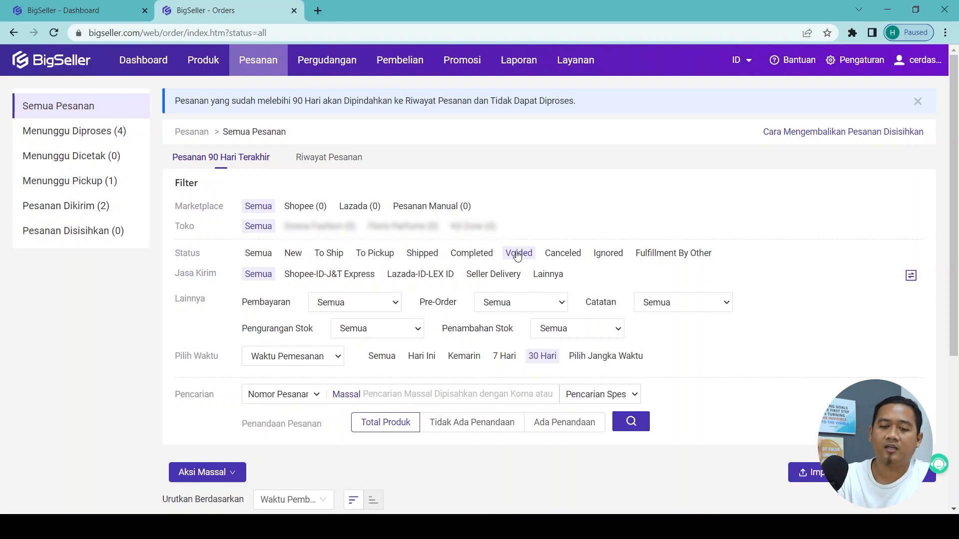
{"action": "left_click", "coordinate": [568, 253]}
{"action": "left_click", "coordinate": [618, 260]}
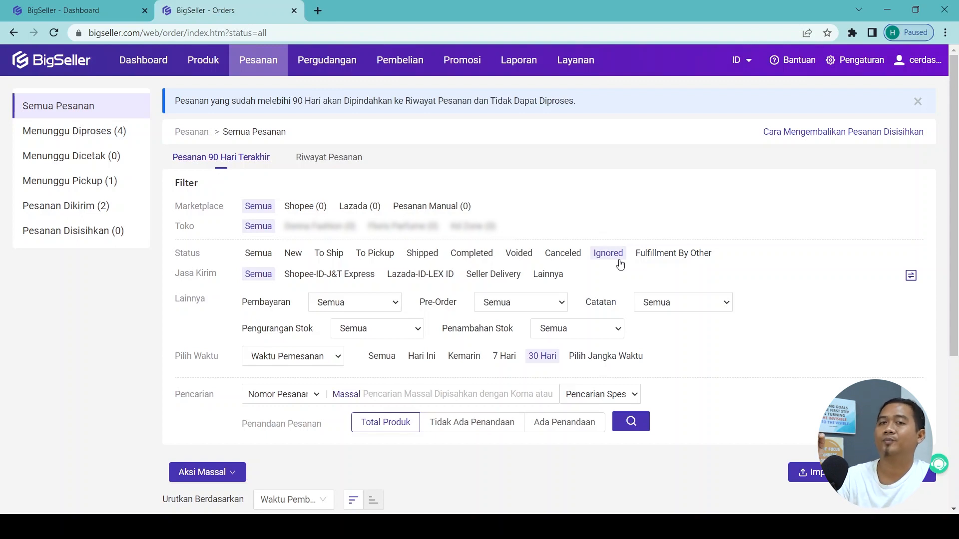
Open the Menunggu Diproses orders and examine the filters, bulk actions and orders listed under Siap Diproses.
{"action": "left_click", "coordinate": [59, 132]}
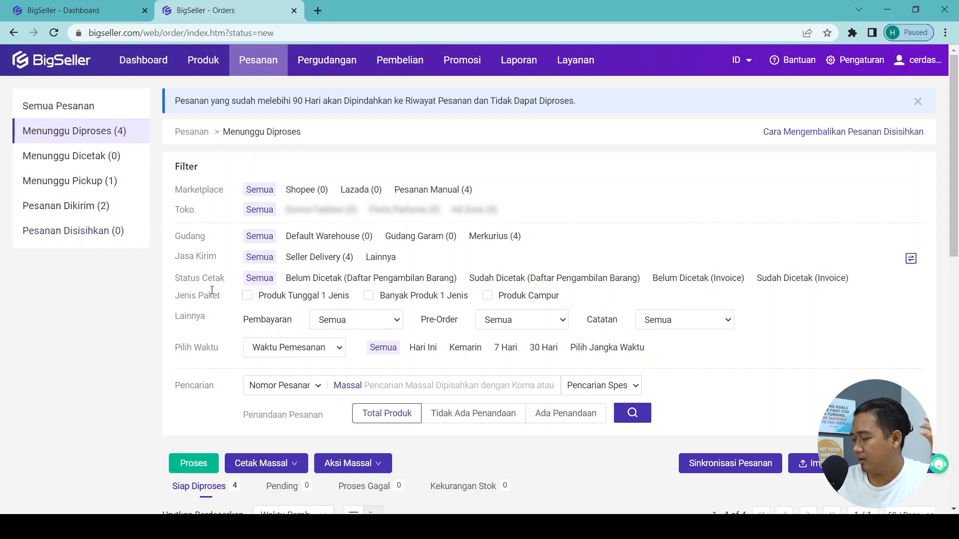
{"action": "scroll", "coordinate": [212, 290], "scroll_direction": "down", "scroll_amount": 9}
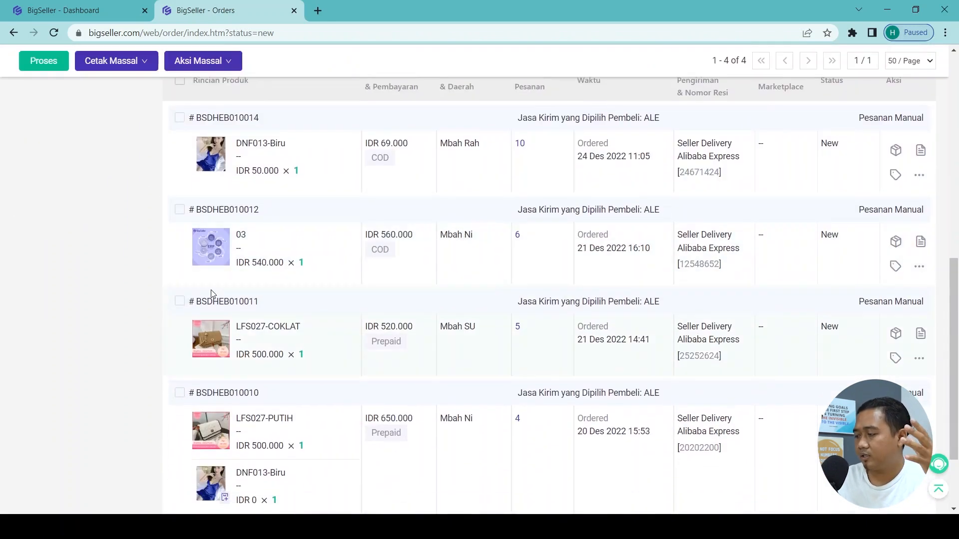
{"action": "scroll", "coordinate": [211, 291], "scroll_direction": "down", "scroll_amount": 1}
{"action": "scroll", "coordinate": [210, 291], "scroll_direction": "up", "scroll_amount": 5}
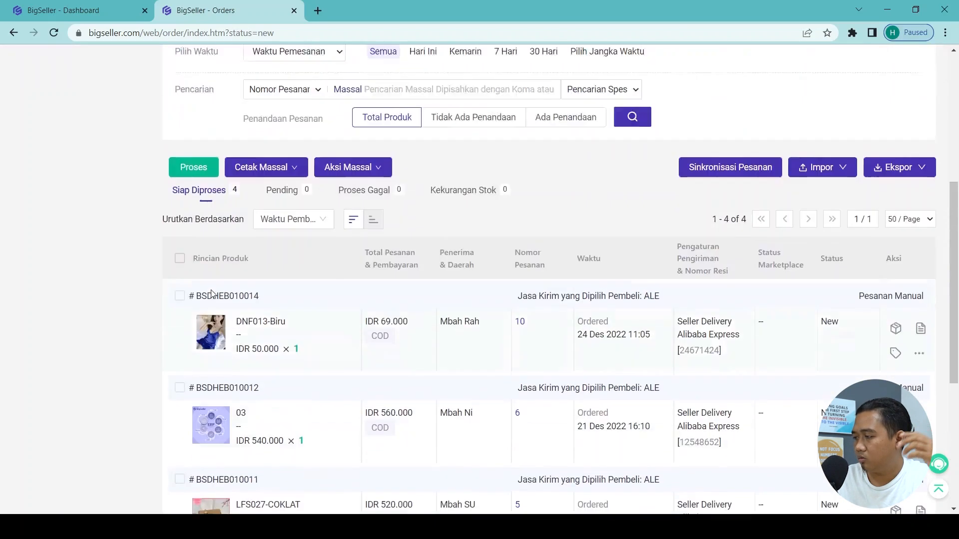
{"action": "scroll", "coordinate": [212, 294], "scroll_direction": "up", "scroll_amount": 5}
{"action": "scroll", "coordinate": [212, 293], "scroll_direction": "down", "scroll_amount": 6}
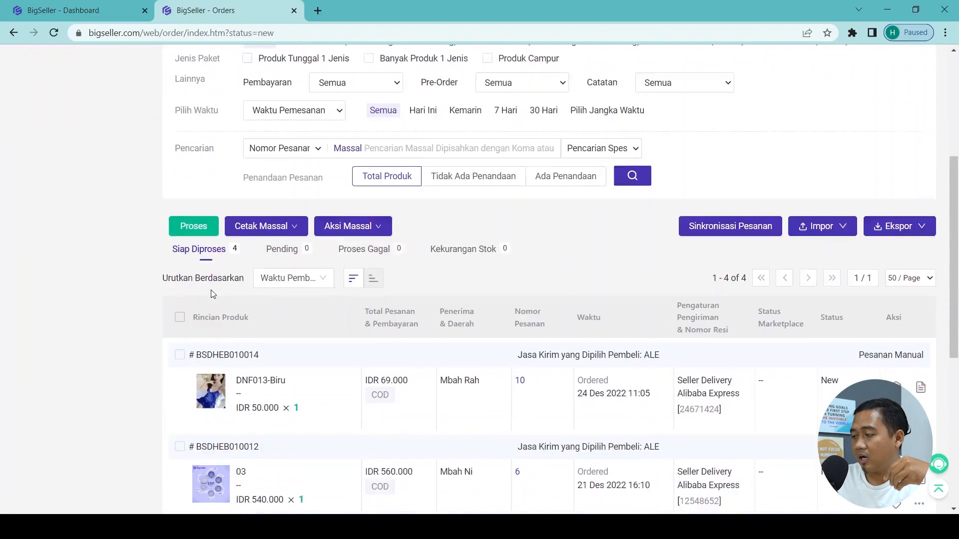
Select all orders in the Siap Diproses list, review the selection, and clear it again.
{"action": "mouse_move", "coordinate": [212, 295]}
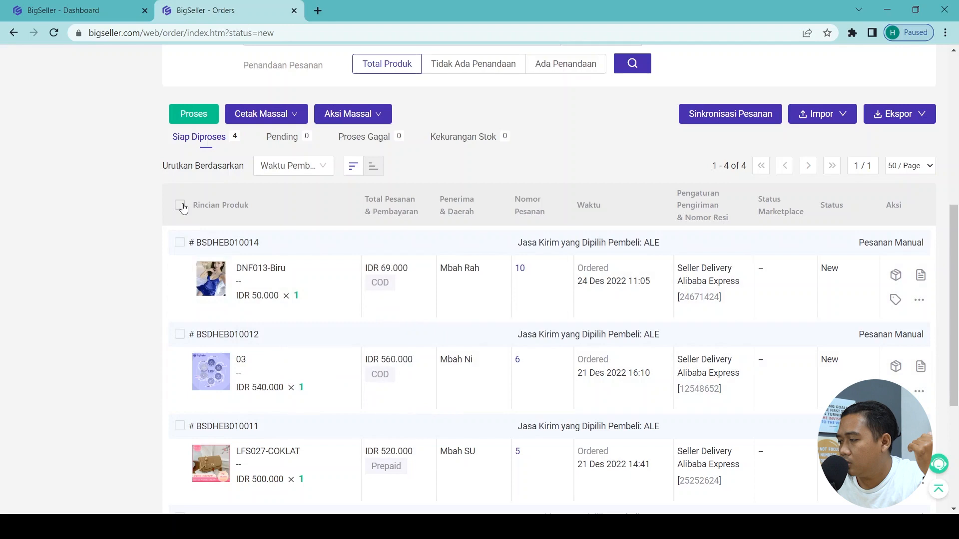
{"action": "left_click", "coordinate": [180, 206]}
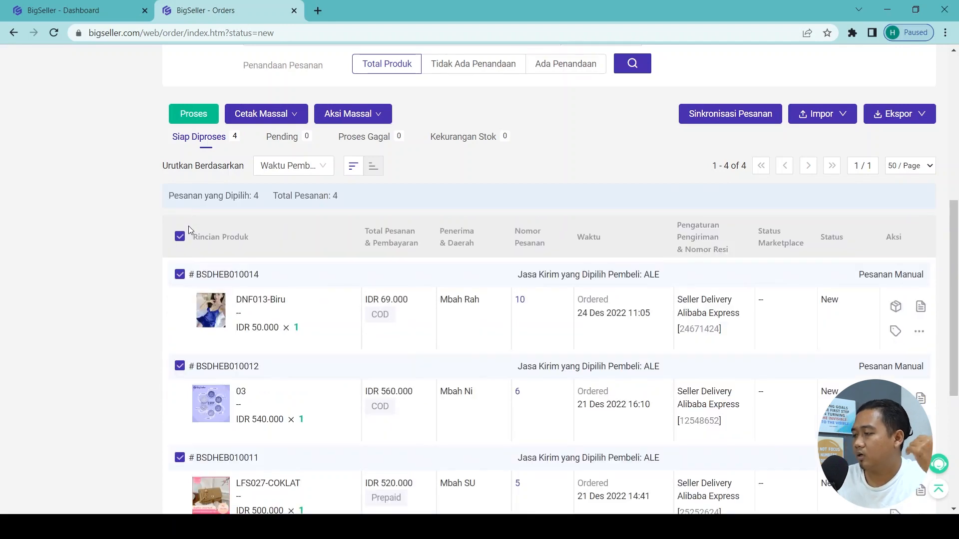
{"action": "scroll", "coordinate": [178, 239], "scroll_direction": "down", "scroll_amount": 5}
{"action": "scroll", "coordinate": [178, 237], "scroll_direction": "up", "scroll_amount": 7}
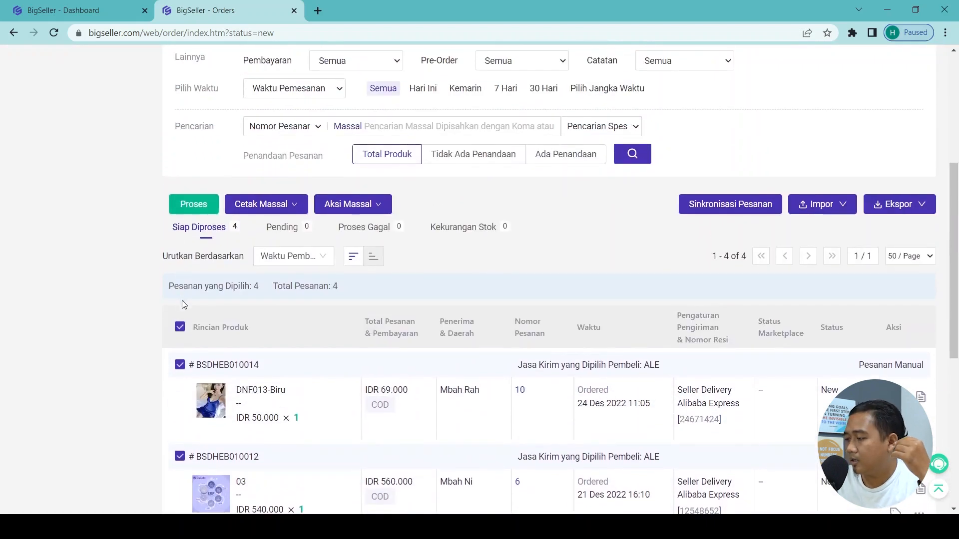
{"action": "left_click", "coordinate": [181, 327]}
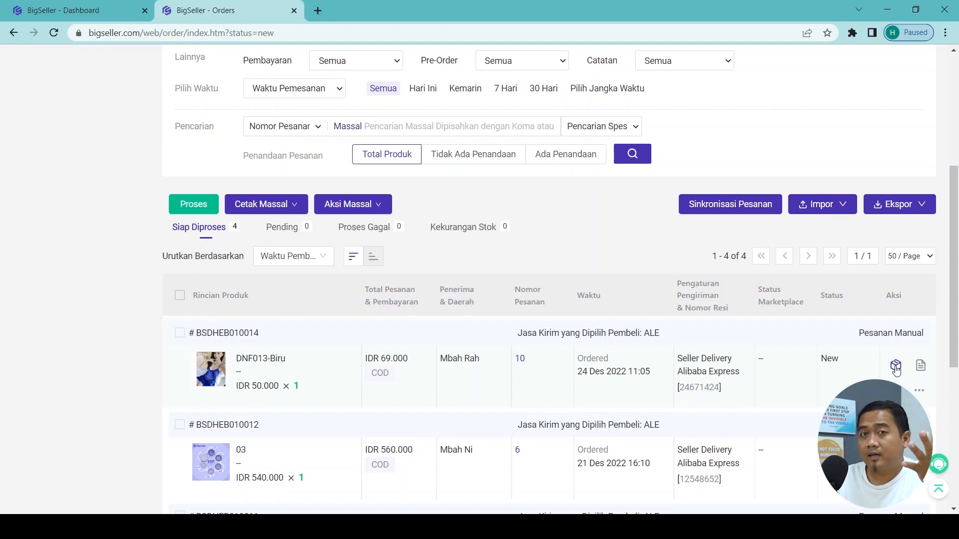
Process only the DNF013-Biru order in the Siap Diproses list.
{"action": "scroll", "coordinate": [895, 369], "scroll_direction": "up", "scroll_amount": 5}
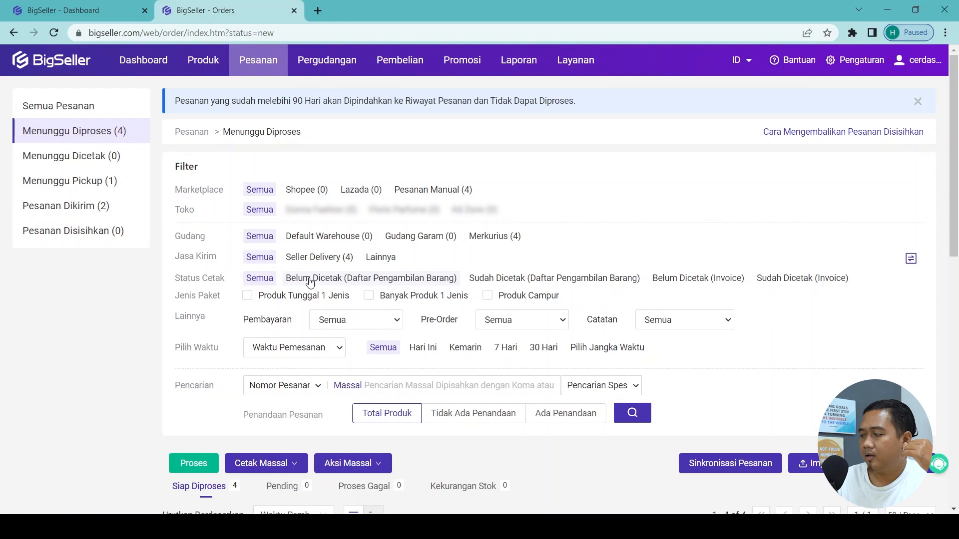
{"action": "scroll", "coordinate": [310, 281], "scroll_direction": "down", "scroll_amount": 1}
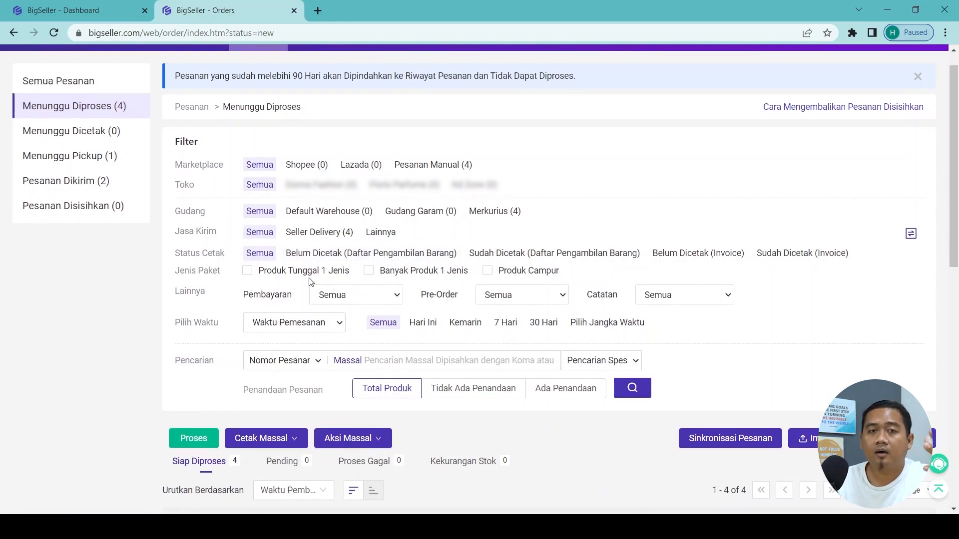
{"action": "scroll", "coordinate": [310, 282], "scroll_direction": "down", "scroll_amount": 1}
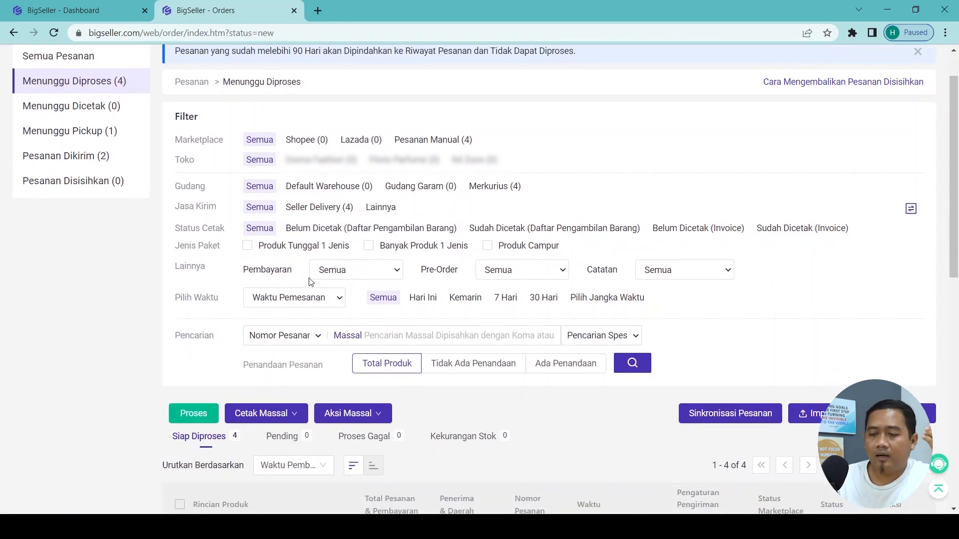
{"action": "scroll", "coordinate": [310, 281], "scroll_direction": "down", "scroll_amount": 1}
{"action": "scroll", "coordinate": [310, 281], "scroll_direction": "down", "scroll_amount": 9}
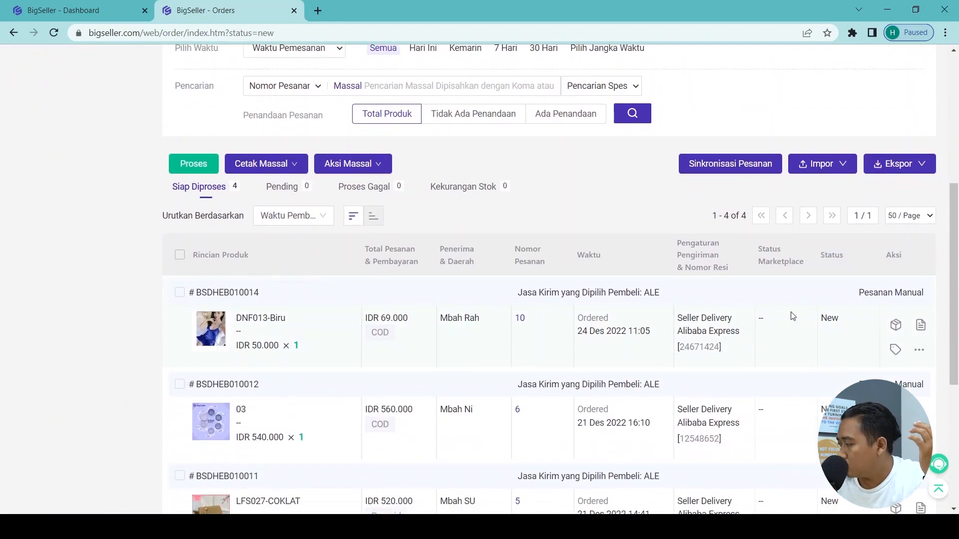
{"action": "left_click", "coordinate": [897, 326]}
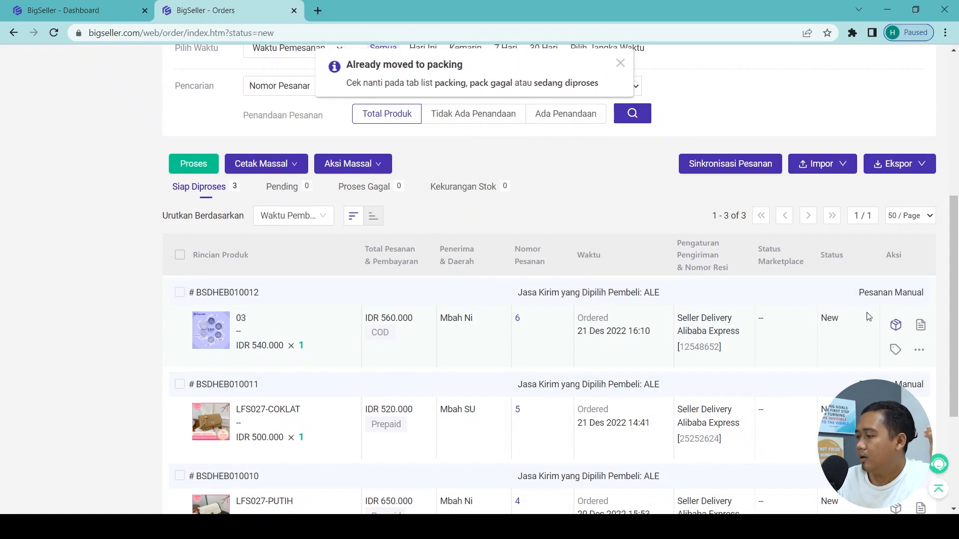
Open the Menunggu Dicetak orders and check for the processed DNF013-Biru order under Dapat Dicetak.
{"action": "scroll", "coordinate": [864, 314], "scroll_direction": "up", "scroll_amount": 6}
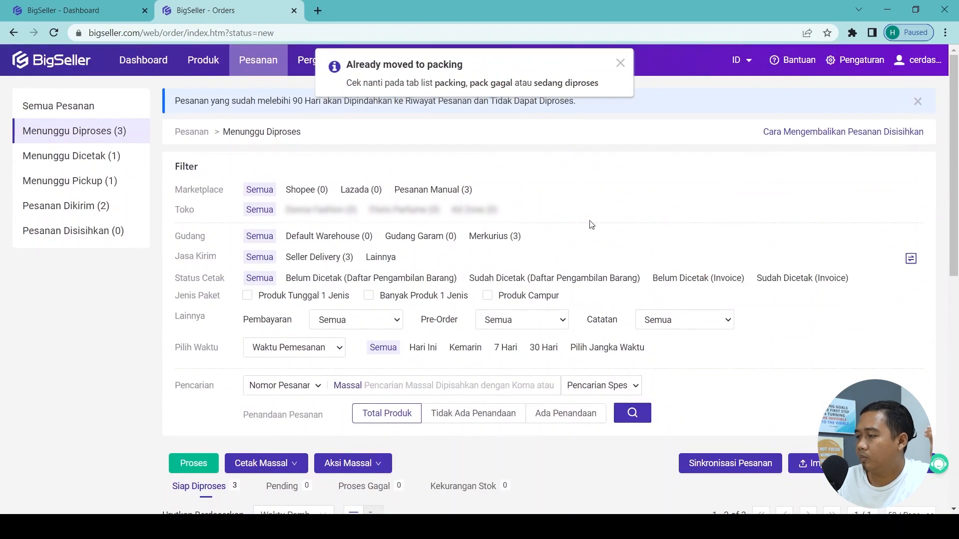
{"action": "left_click", "coordinate": [116, 161]}
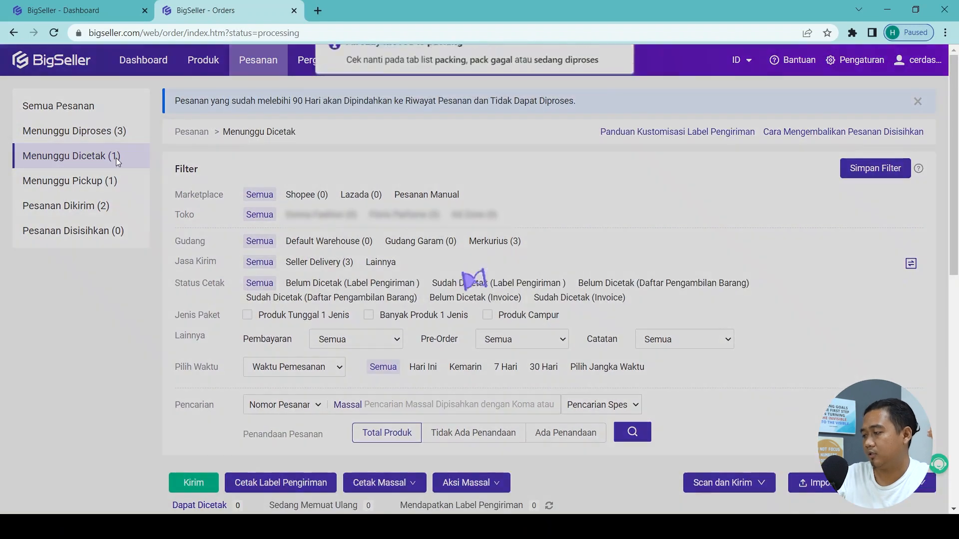
{"action": "scroll", "coordinate": [117, 162], "scroll_direction": "down", "scroll_amount": 5}
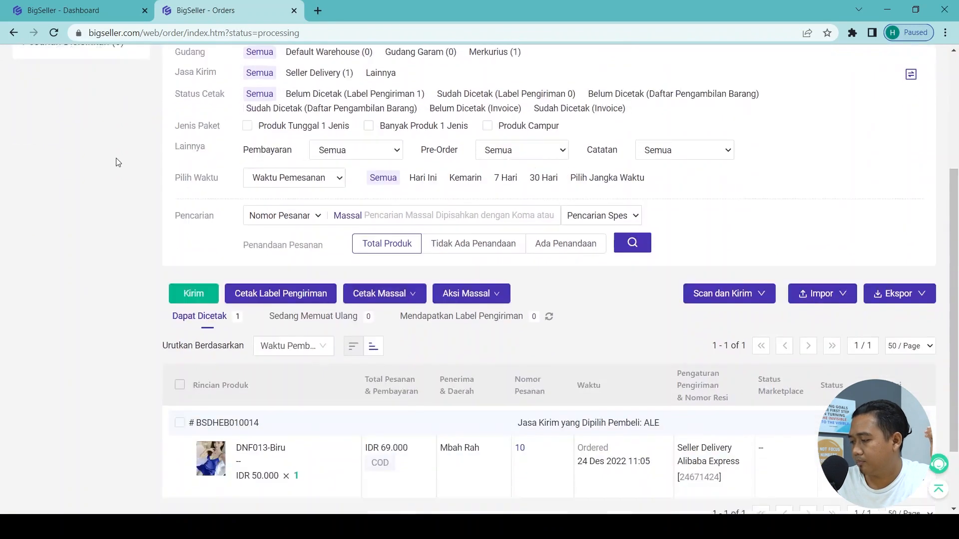
{"action": "scroll", "coordinate": [118, 163], "scroll_direction": "up", "scroll_amount": 5}
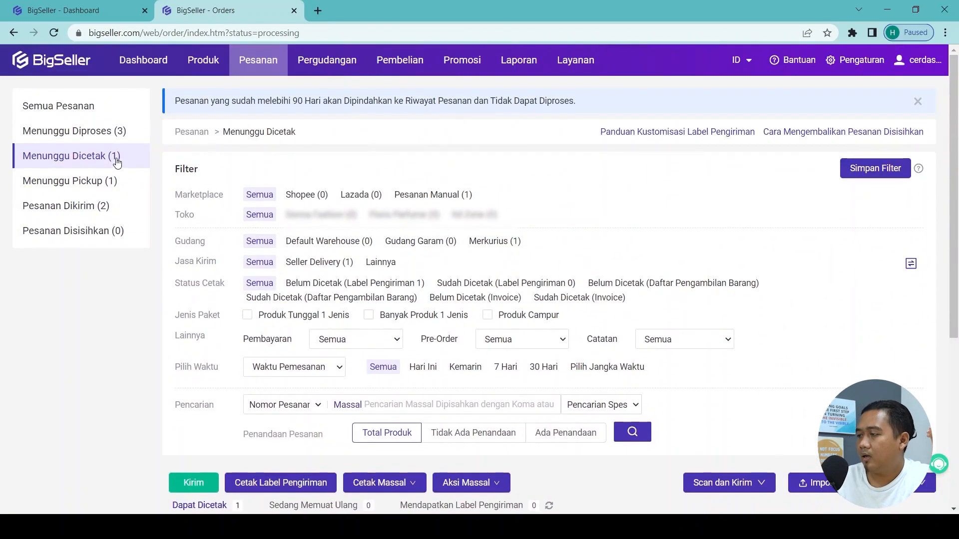
Return to the Menunggu Diproses orders and select all remaining orders under Siap Diproses.
{"action": "left_click", "coordinate": [104, 129]}
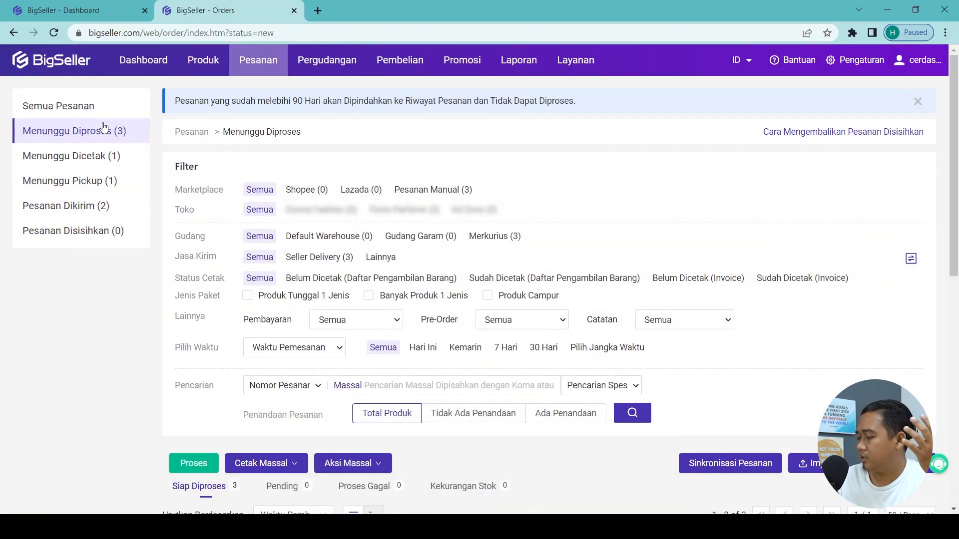
{"action": "scroll", "coordinate": [104, 128], "scroll_direction": "down", "scroll_amount": 1}
{"action": "scroll", "coordinate": [103, 126], "scroll_direction": "down", "scroll_amount": 9}
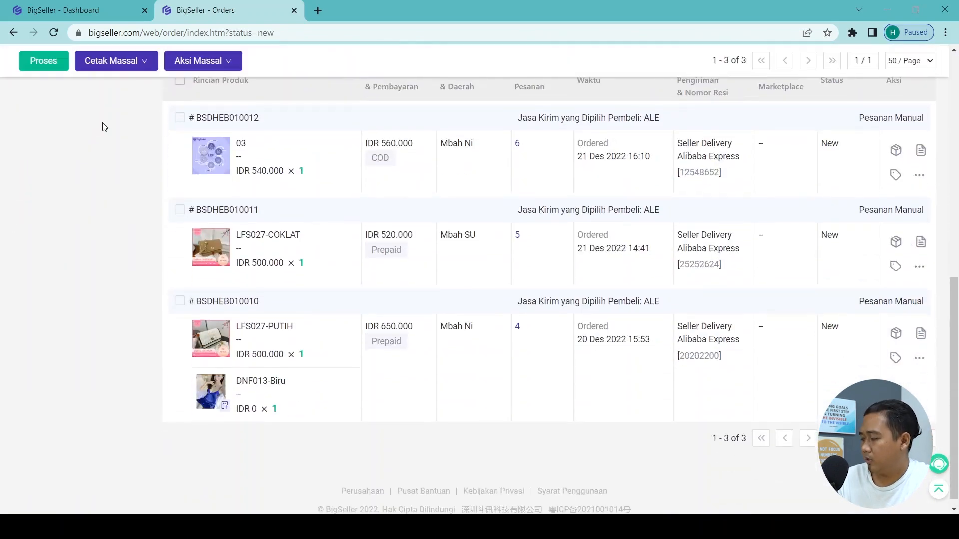
{"action": "scroll", "coordinate": [102, 126], "scroll_direction": "up", "scroll_amount": 1}
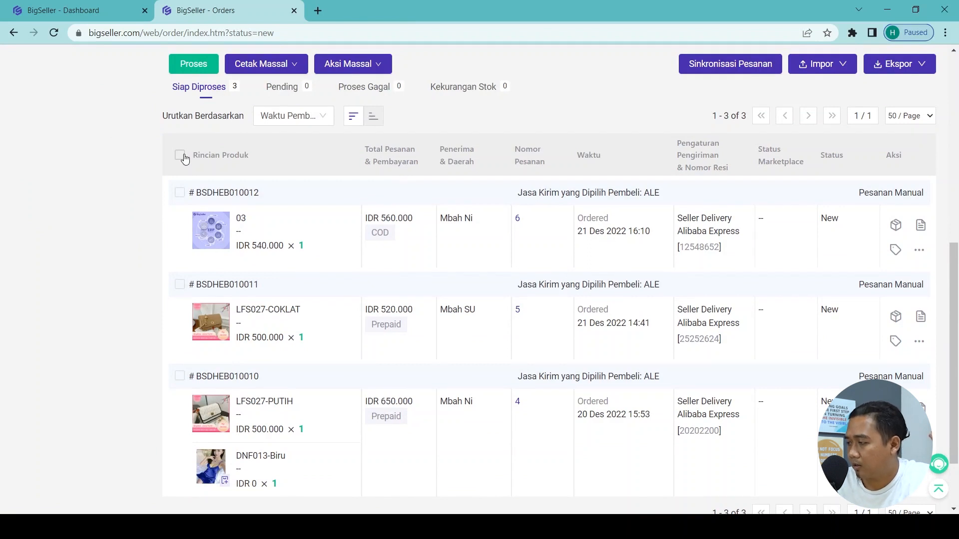
{"action": "left_click", "coordinate": [179, 155]}
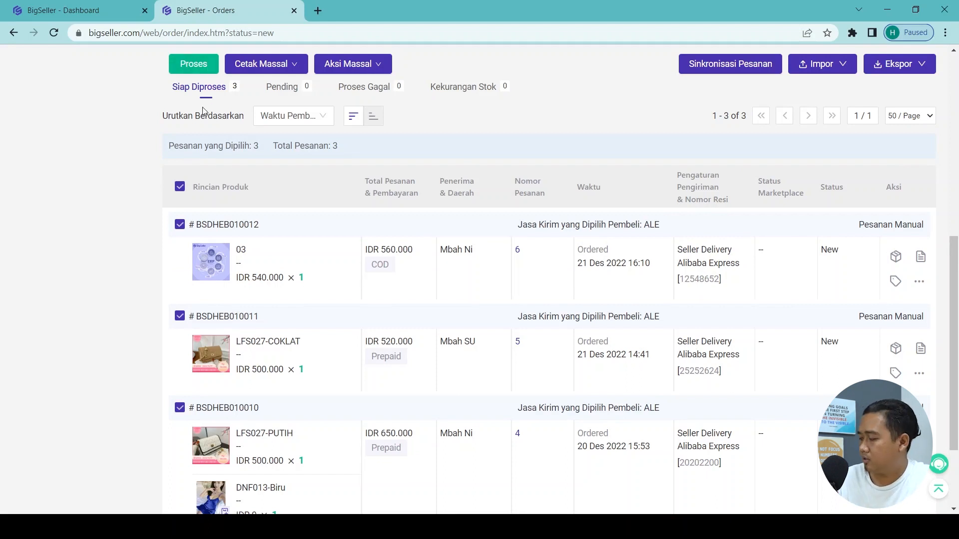
Review the Aksi Massal options for the selected orders, such as Pilih Jasa kirim, Ubah Metode Pengiriman and Sisihkan Pesanan.
{"action": "scroll", "coordinate": [202, 111], "scroll_direction": "up", "scroll_amount": 5}
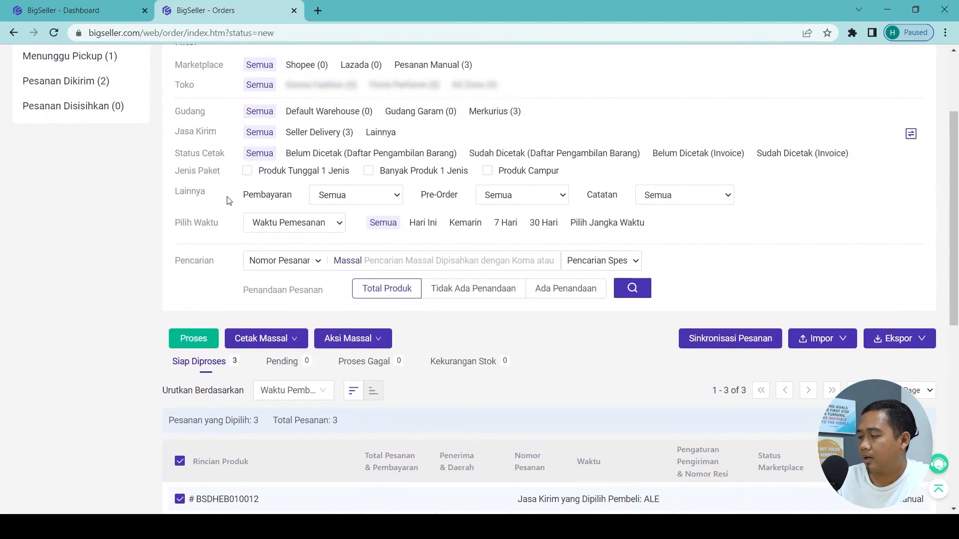
{"action": "left_click", "coordinate": [327, 343]}
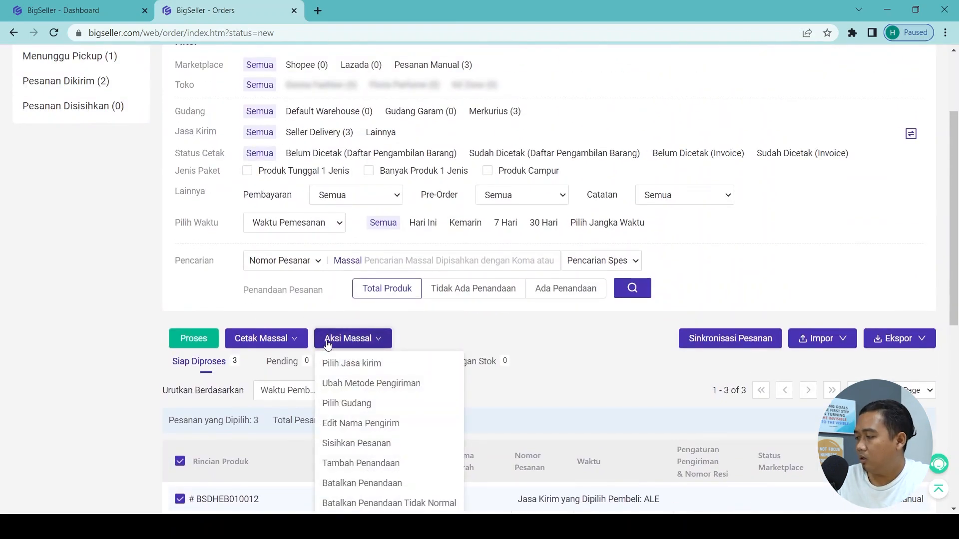
{"action": "left_click", "coordinate": [339, 385]}
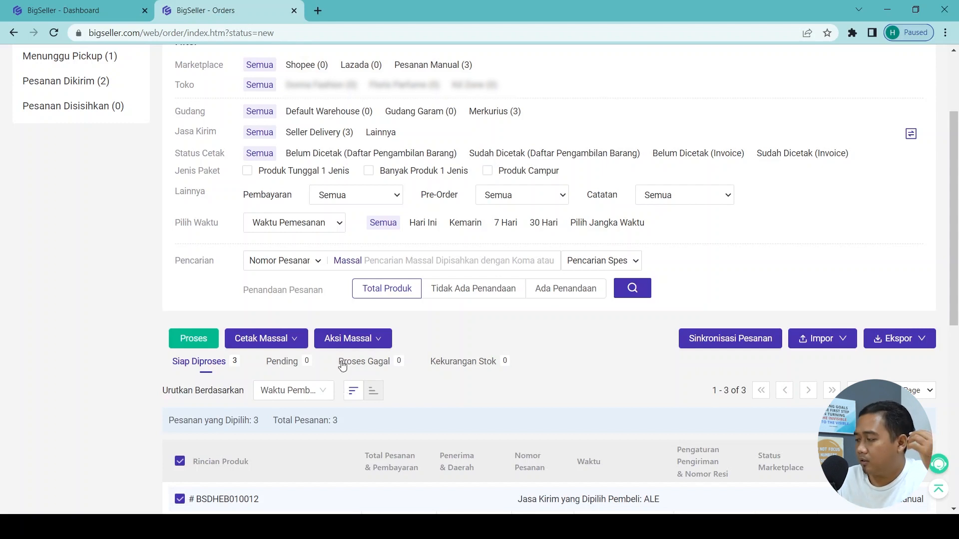
{"action": "left_click", "coordinate": [341, 341]}
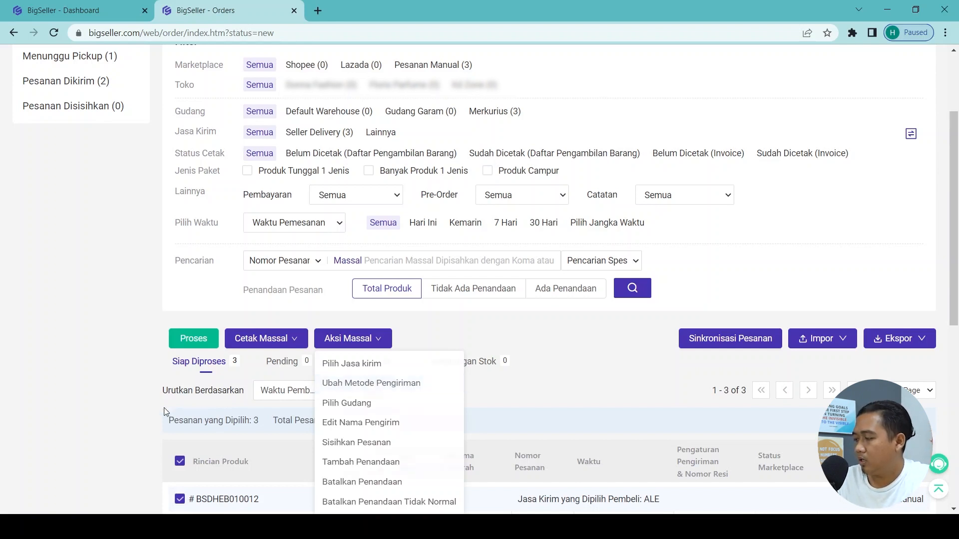
Process all selected Siap Diproses orders in bulk and close the result summary.
{"action": "scroll", "coordinate": [144, 413], "scroll_direction": "down", "scroll_amount": 3}
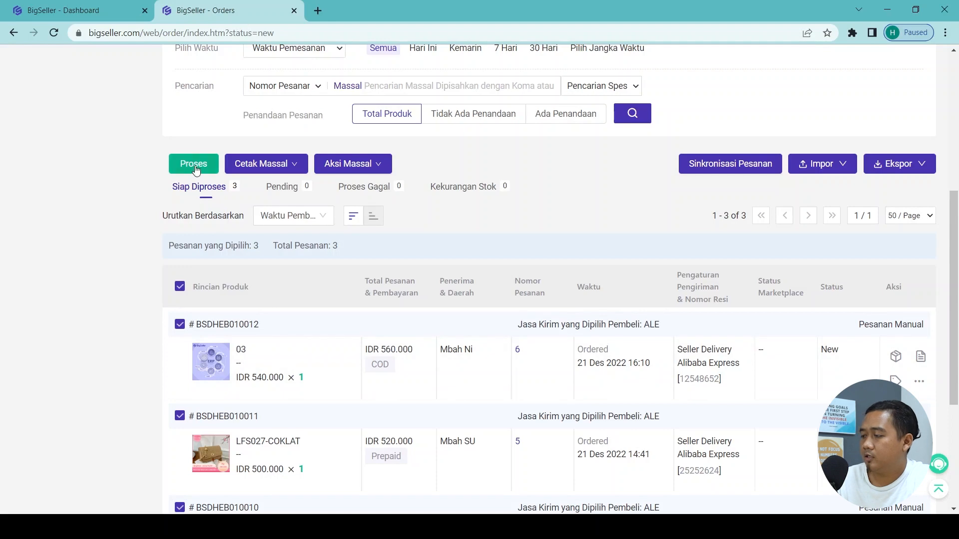
{"action": "left_click", "coordinate": [195, 169]}
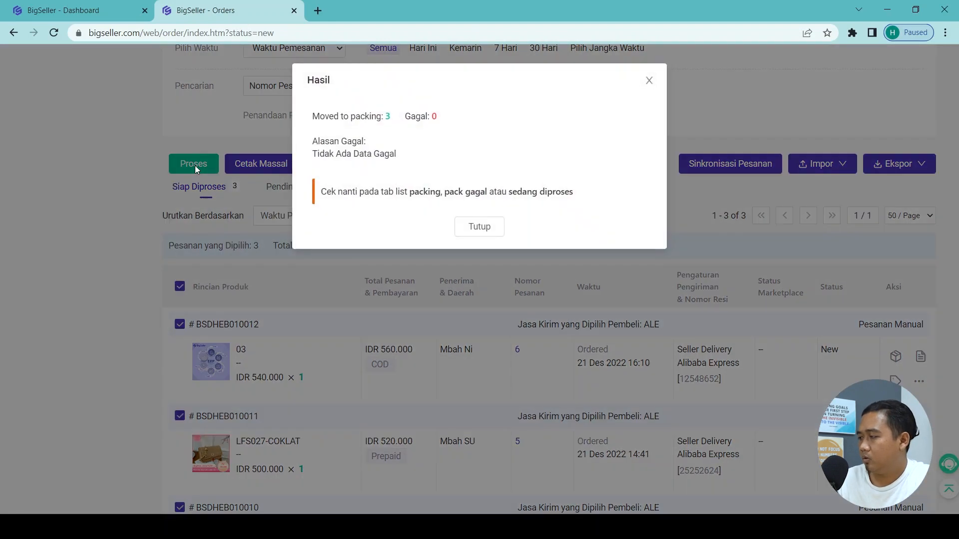
{"action": "left_click", "coordinate": [479, 227]}
Check the order counts in Menunggu Dicetak and Menunggu Diproses, including the Siap Diproses, Pending and Proses Gagal lists.
{"action": "scroll", "coordinate": [493, 233], "scroll_direction": "up", "scroll_amount": 3}
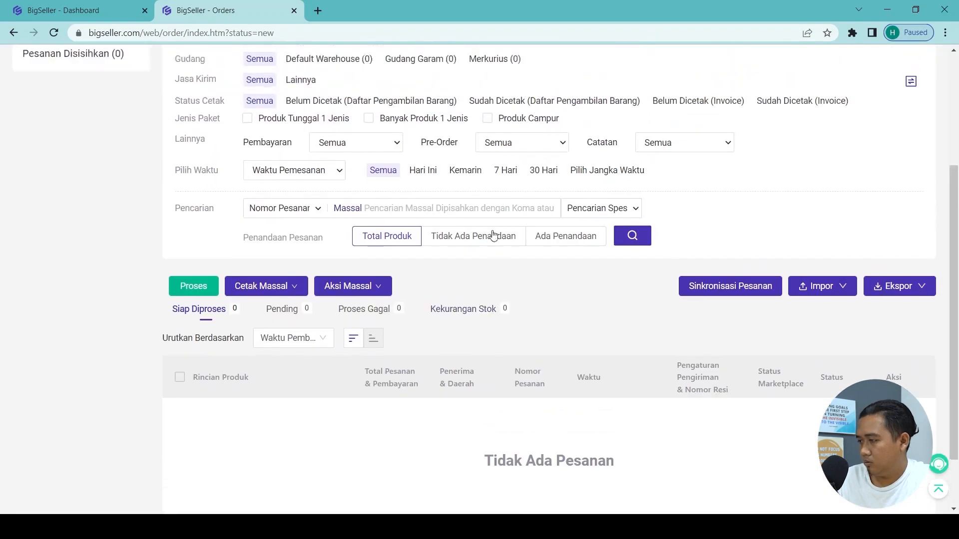
{"action": "scroll", "coordinate": [101, 139], "scroll_direction": "up", "scroll_amount": 4}
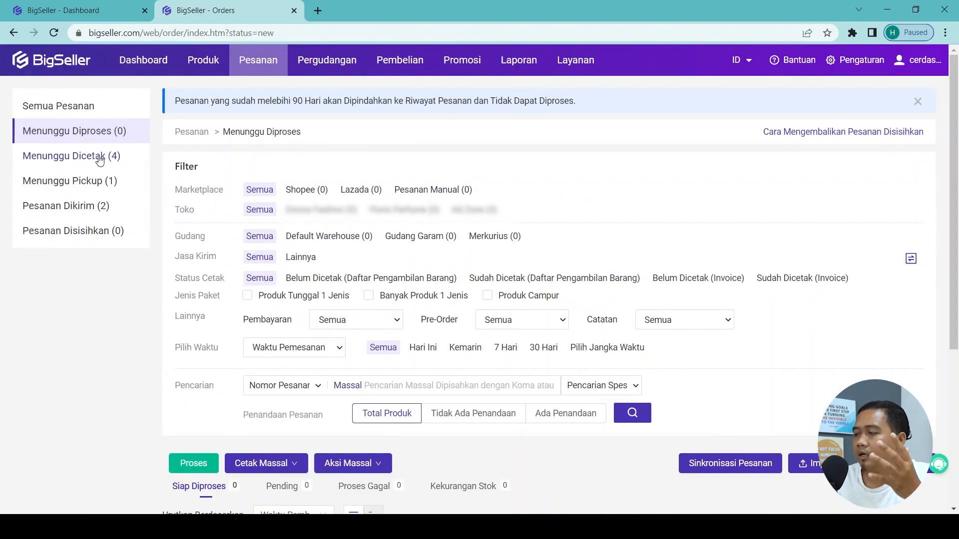
{"action": "left_click", "coordinate": [100, 160]}
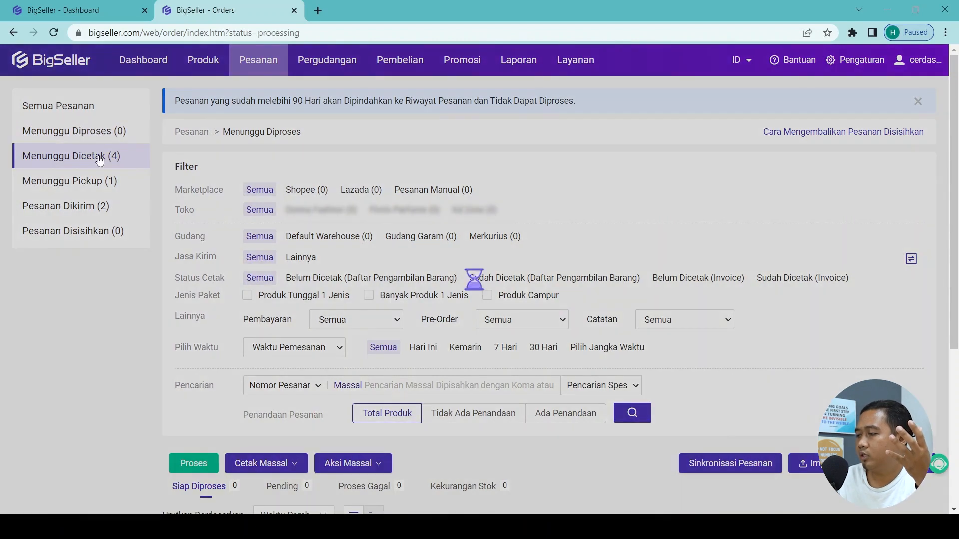
{"action": "left_click", "coordinate": [96, 133]}
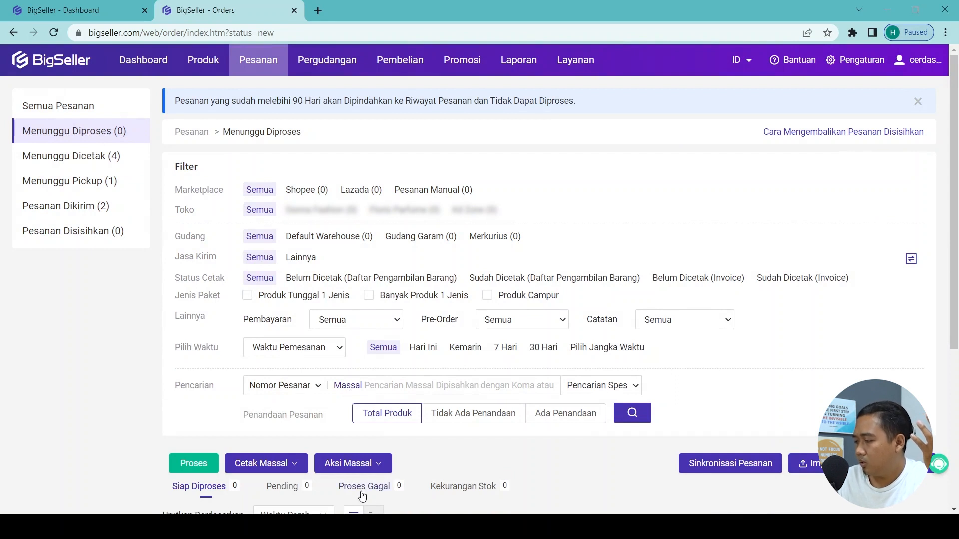
{"action": "scroll", "coordinate": [365, 489], "scroll_direction": "down", "scroll_amount": 3}
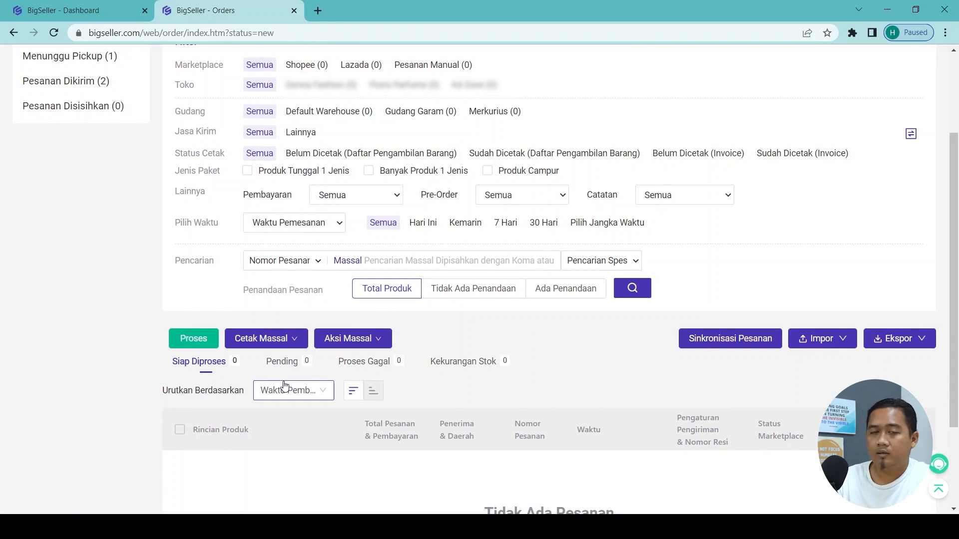
{"action": "scroll", "coordinate": [285, 385], "scroll_direction": "up", "scroll_amount": 3}
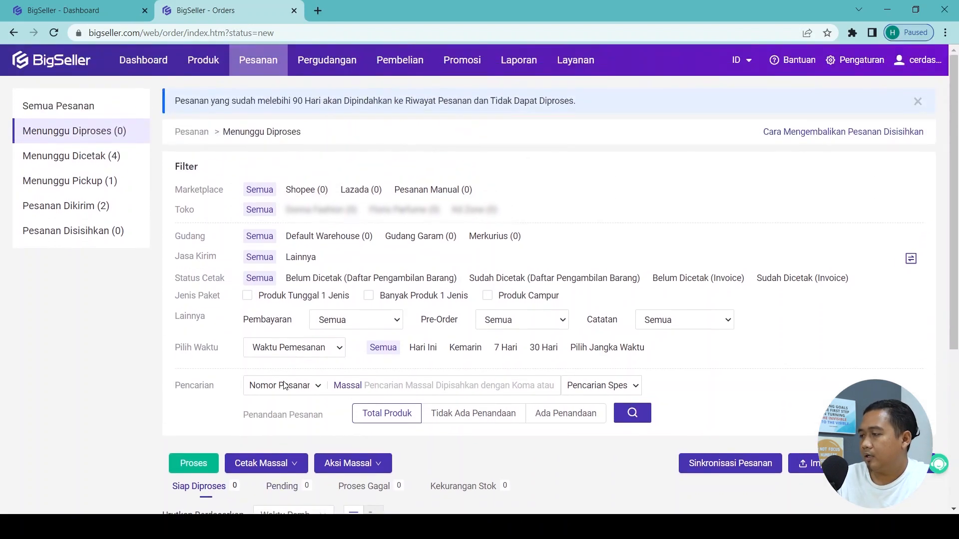
In Menunggu Dicetak, select all orders under Dapat Dicetak and generate their shipping labels as a PDF, without marking them as printed.
{"action": "left_click", "coordinate": [95, 159]}
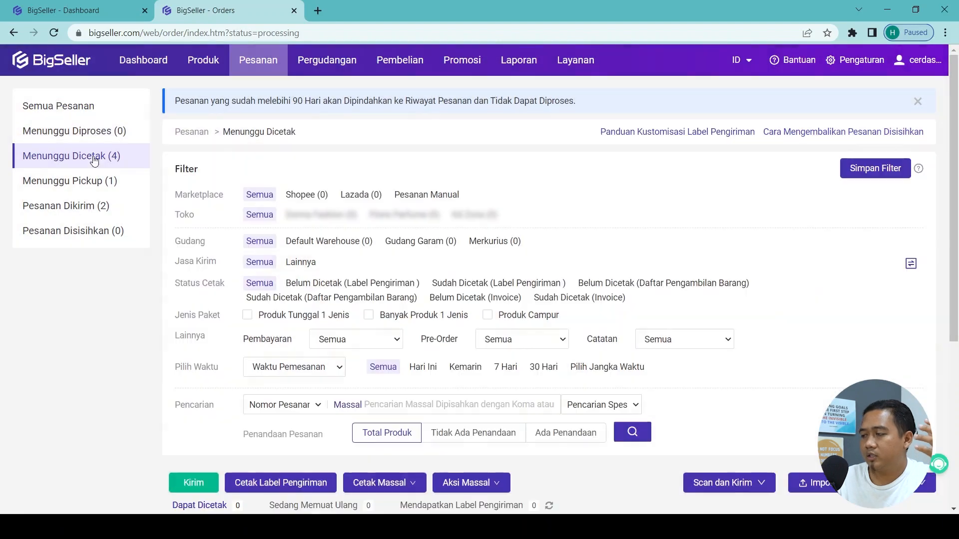
{"action": "scroll", "coordinate": [133, 221], "scroll_direction": "down", "scroll_amount": 7}
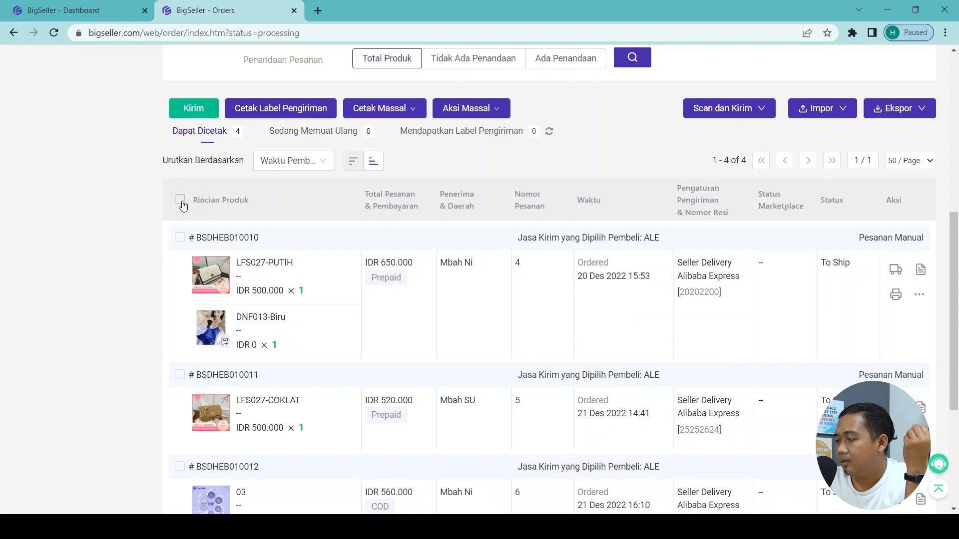
{"action": "left_click", "coordinate": [180, 200]}
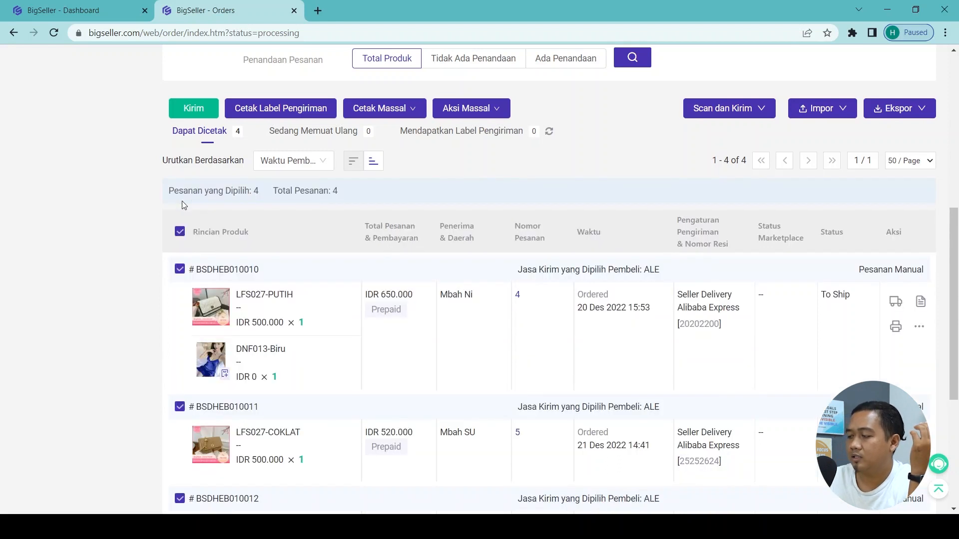
{"action": "left_click", "coordinate": [368, 115]}
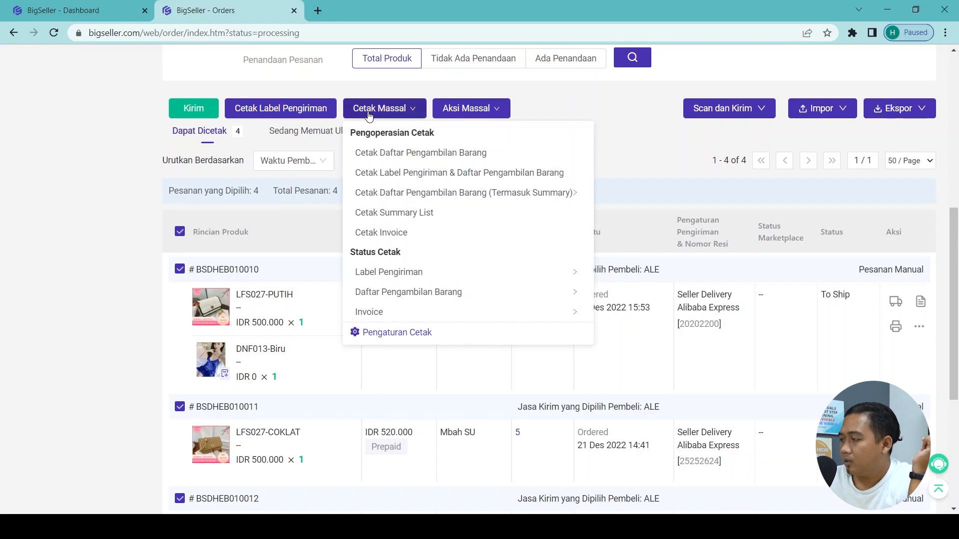
{"action": "left_click", "coordinate": [316, 114]}
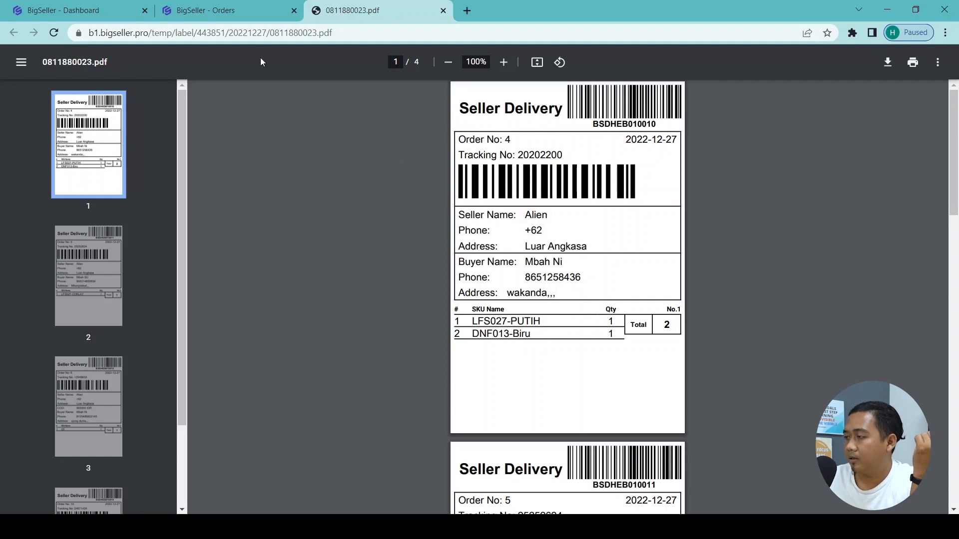
{"action": "left_click", "coordinate": [247, 9]}
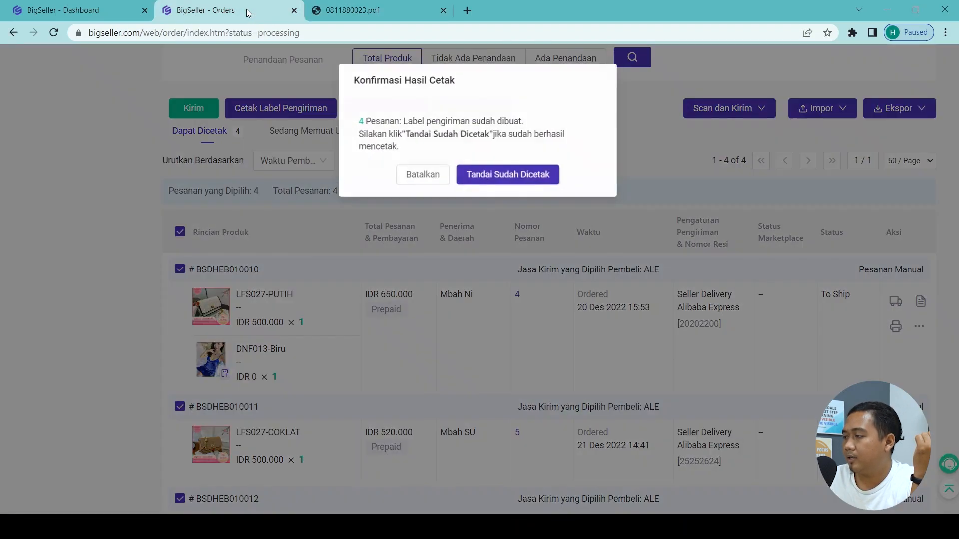
{"action": "left_click", "coordinate": [413, 173]}
Generate the pick list (Daftar Pengambilan Barang) for the selected orders, review its items, and return to the orders page.
{"action": "left_click", "coordinate": [404, 109]}
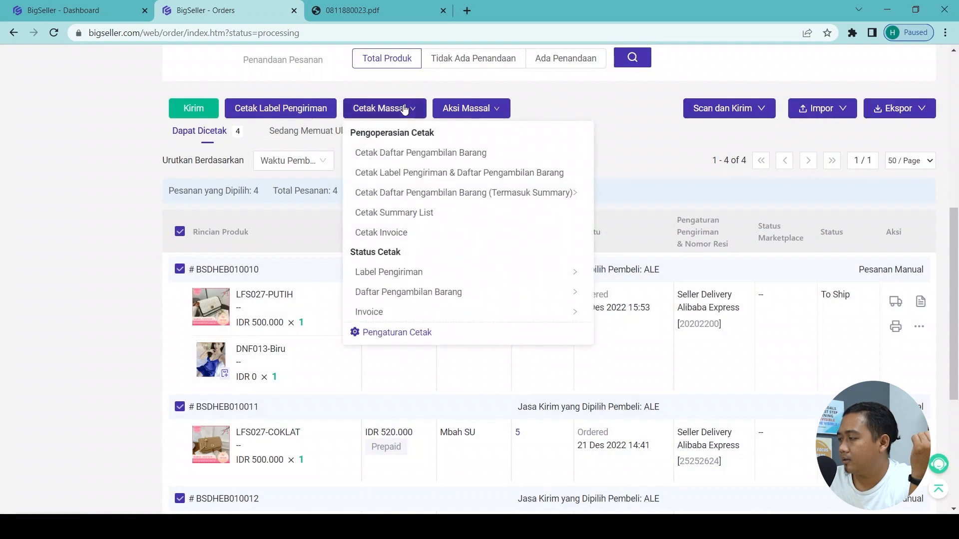
{"action": "left_click", "coordinate": [400, 156]}
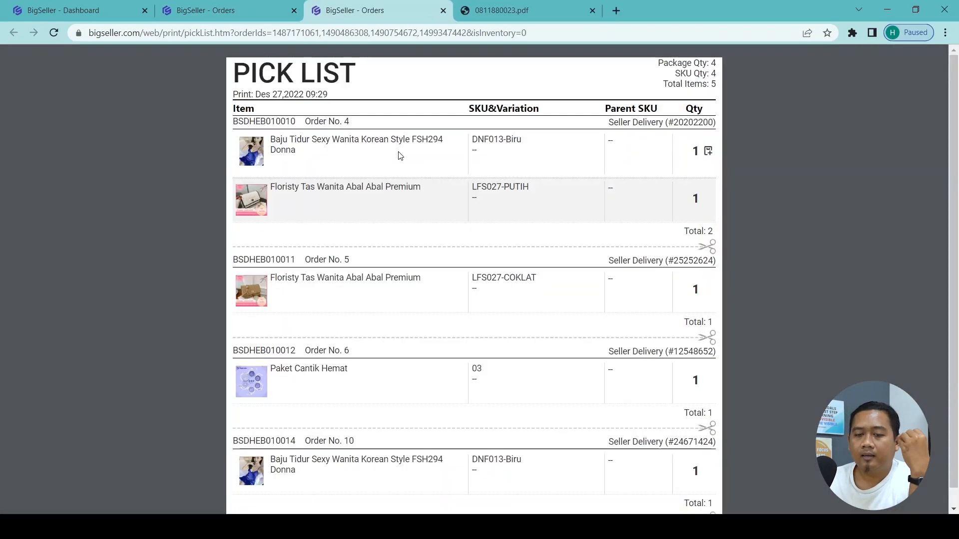
{"action": "scroll", "coordinate": [400, 156], "scroll_direction": "down", "scroll_amount": 1}
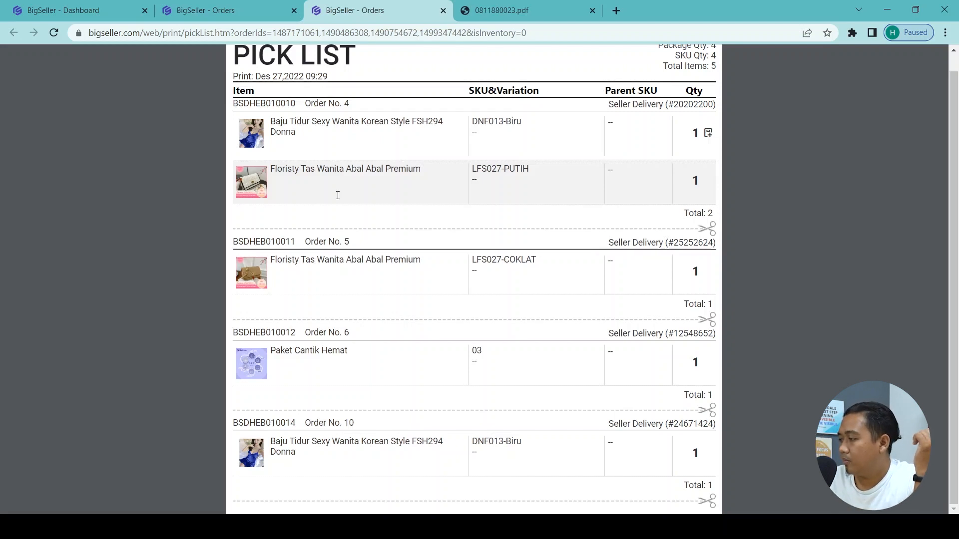
{"action": "left_click", "coordinate": [235, 11]}
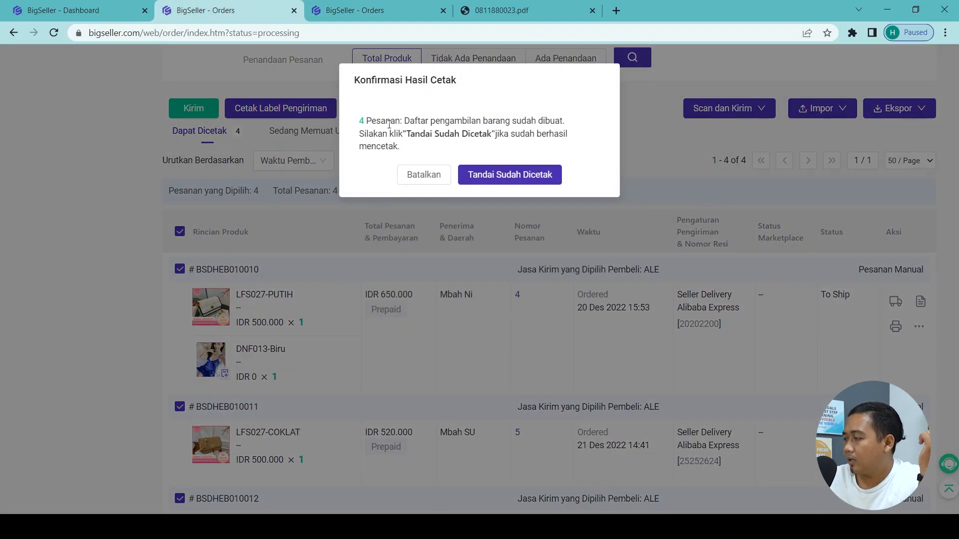
Cancel marking the pick list as printed, generate the Summary List for the selected orders on the current page, and return to the orders page.
{"action": "left_click", "coordinate": [421, 175]}
{"action": "left_click", "coordinate": [381, 116]}
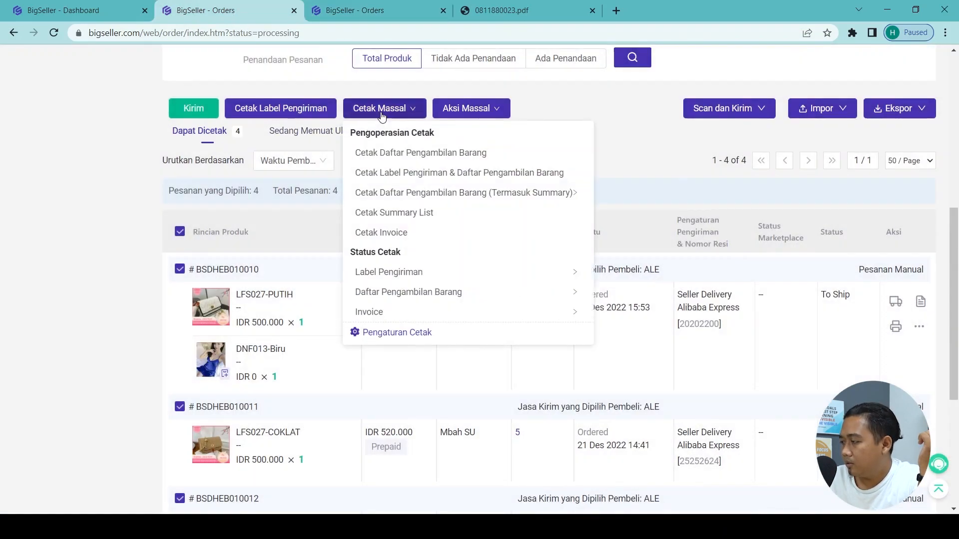
{"action": "left_click", "coordinate": [381, 213]}
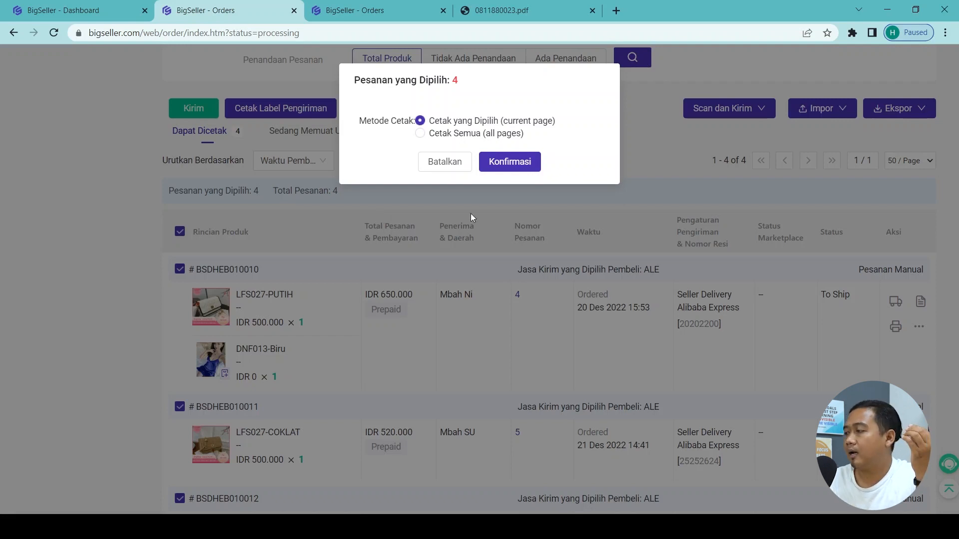
{"action": "left_click", "coordinate": [519, 163]}
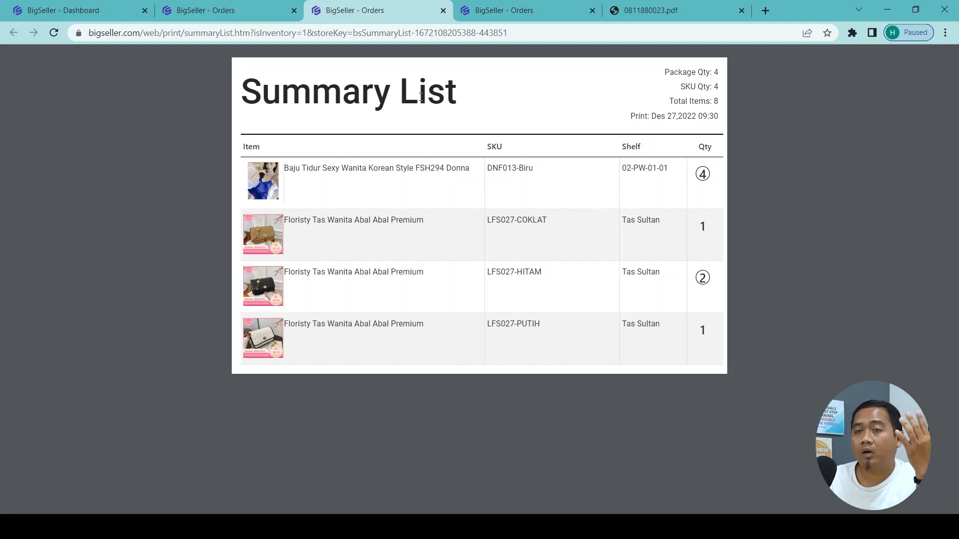
{"action": "left_click", "coordinate": [247, 16]}
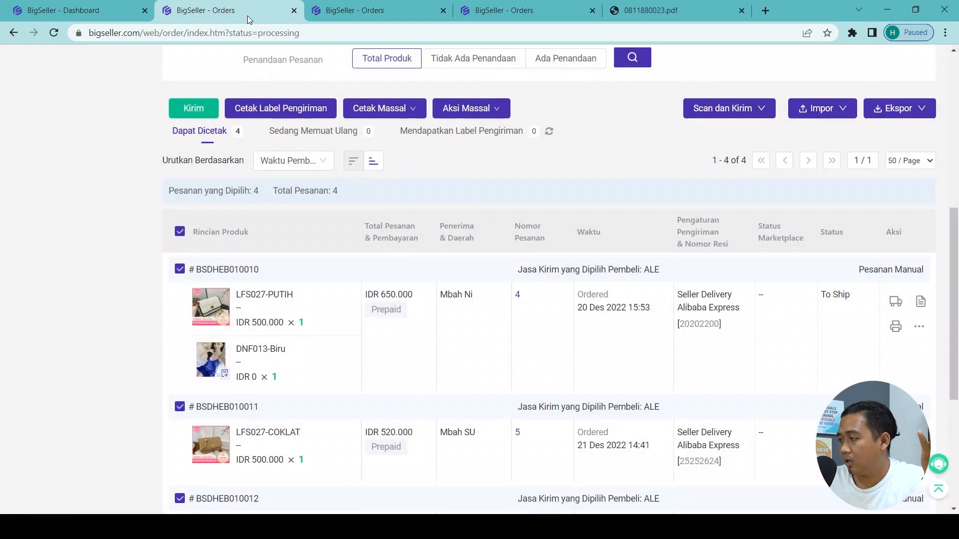
Compare the shipping label PDF, the pick list and the Summary List, and return to the orders page.
{"action": "left_click", "coordinate": [318, 12]}
{"action": "left_click", "coordinate": [627, 10]}
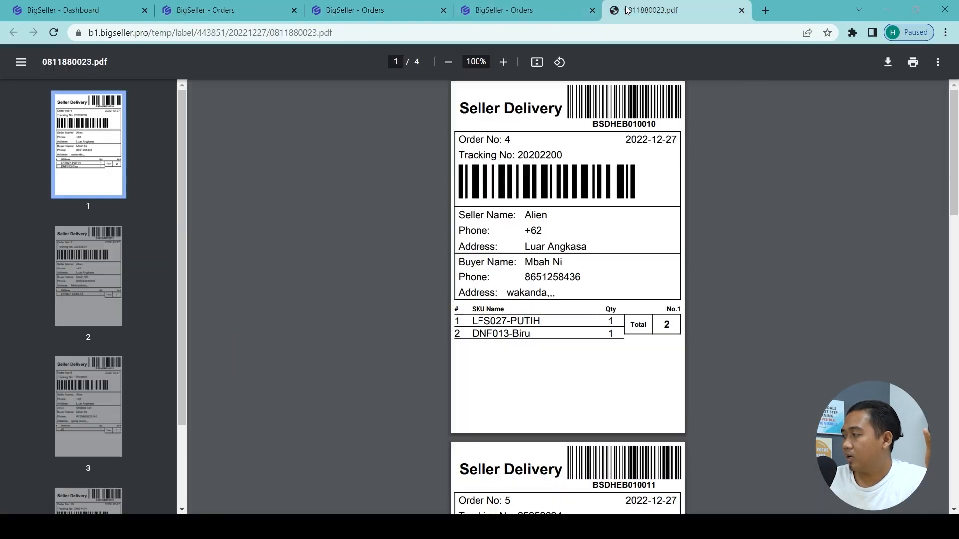
{"action": "left_click", "coordinate": [540, 7]}
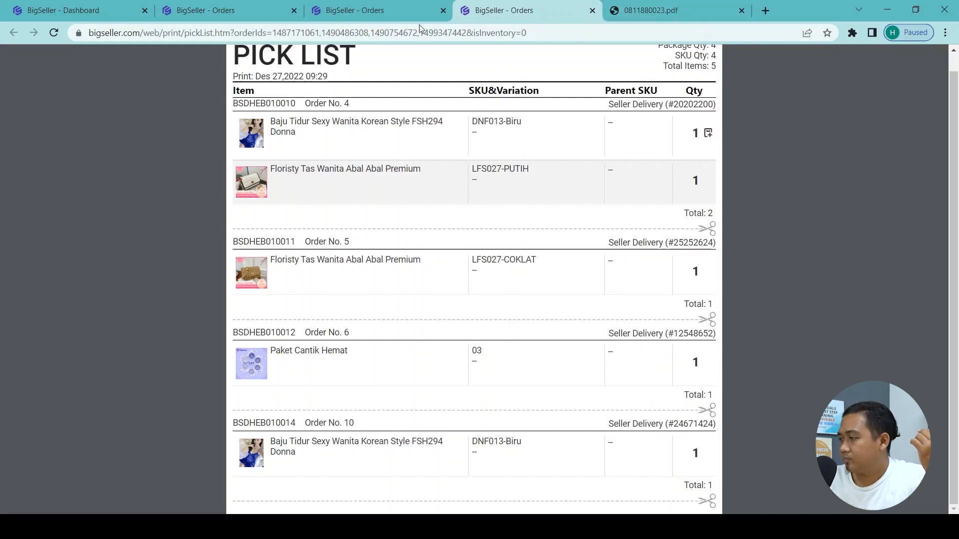
{"action": "left_click", "coordinate": [394, 17]}
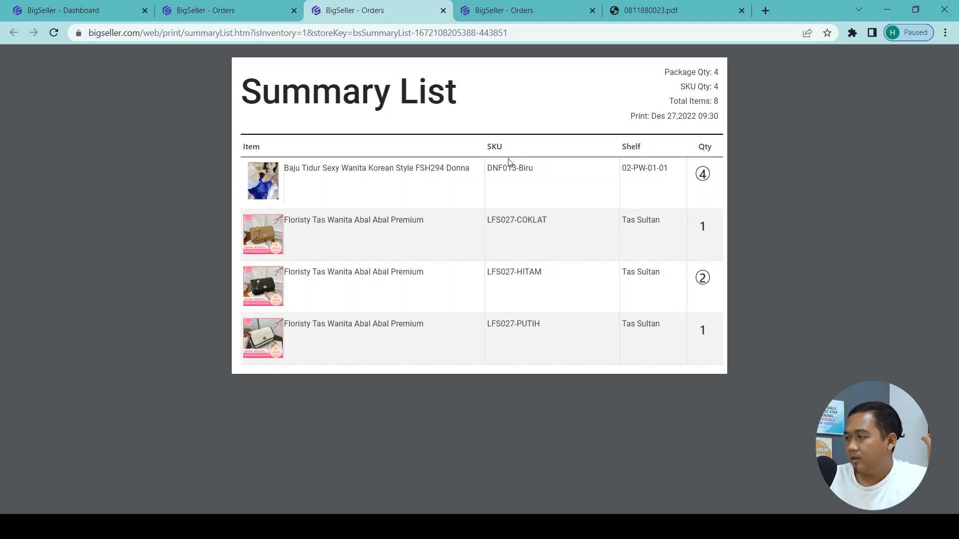
{"action": "left_click", "coordinate": [256, 5]}
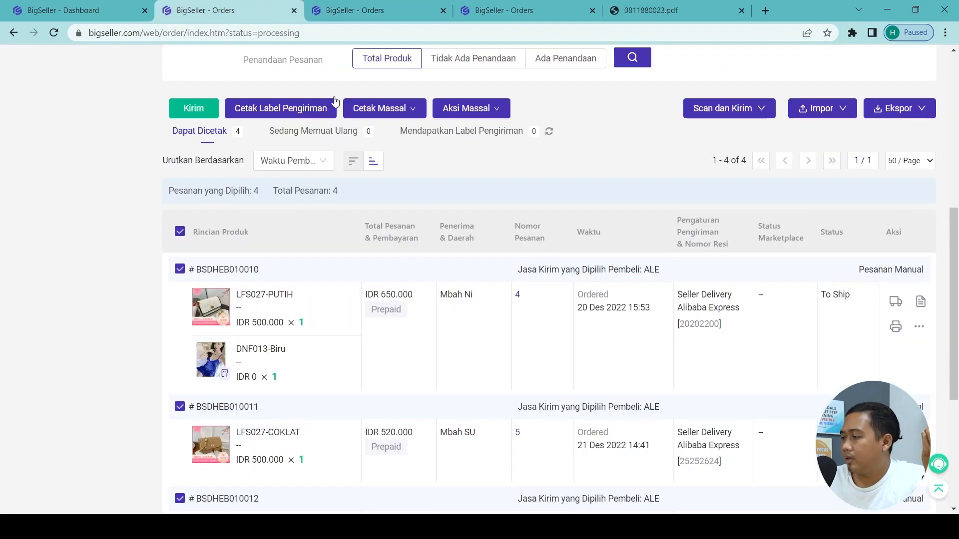
Generate invoices for the selected orders, review them, and return to the orders page.
{"action": "mouse_move", "coordinate": [424, 113]}
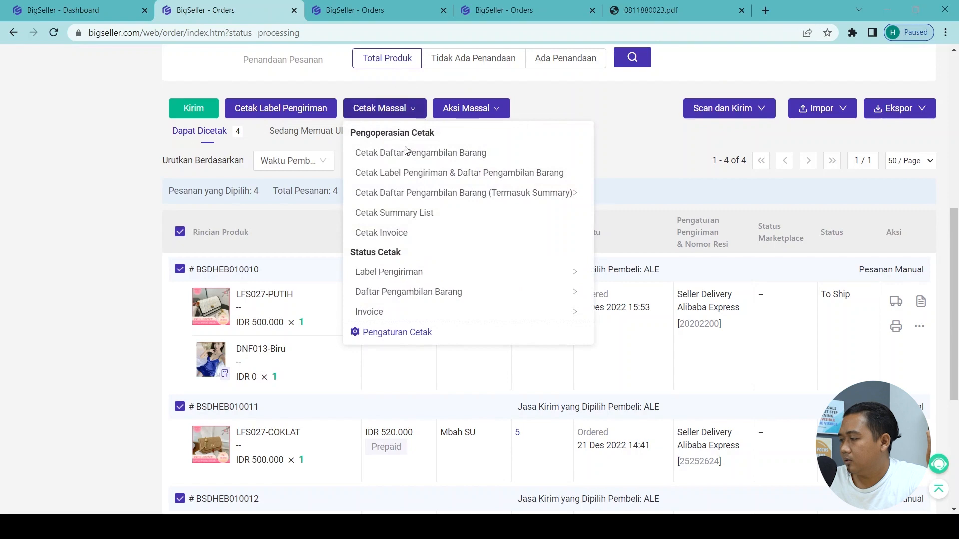
{"action": "left_click", "coordinate": [391, 232]}
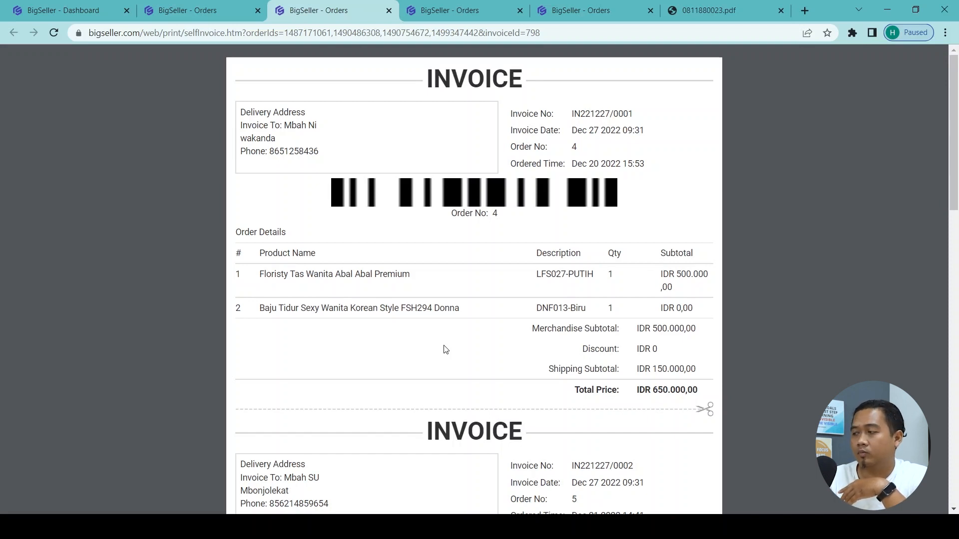
{"action": "key", "text": "ctrl+shift+Tab"}
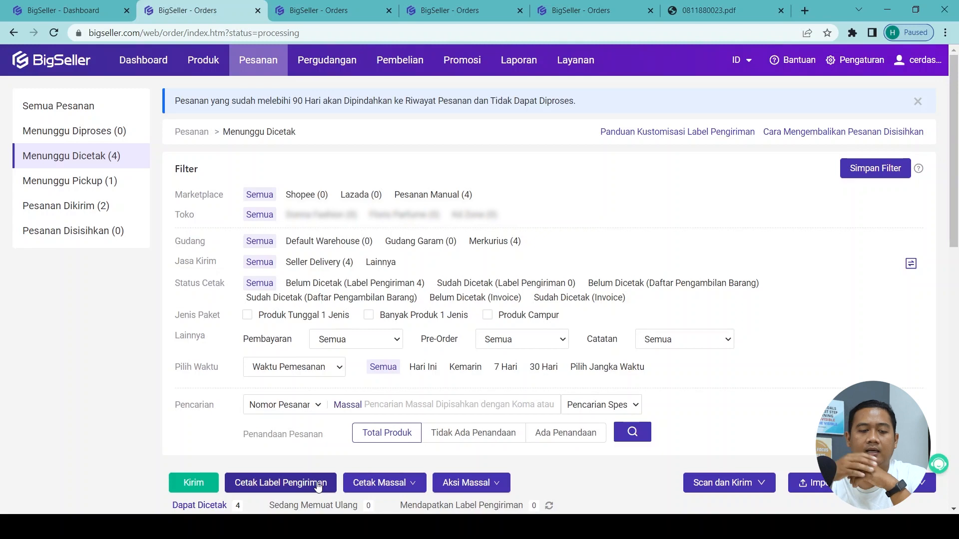
Ship all selected orders in Menunggu Dicetak with Kirim and close the result summary.
{"action": "scroll", "coordinate": [317, 486], "scroll_direction": "down", "scroll_amount": 2}
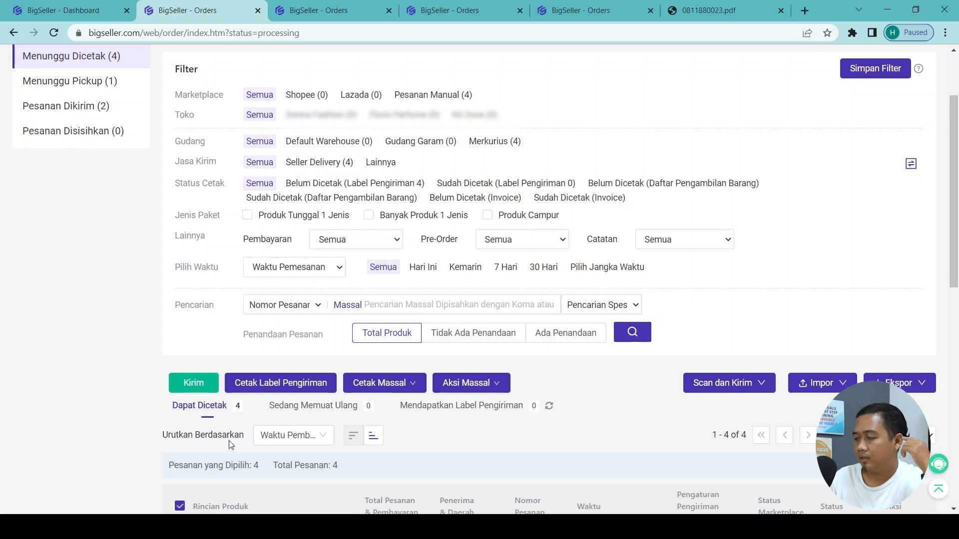
{"action": "left_click", "coordinate": [195, 384]}
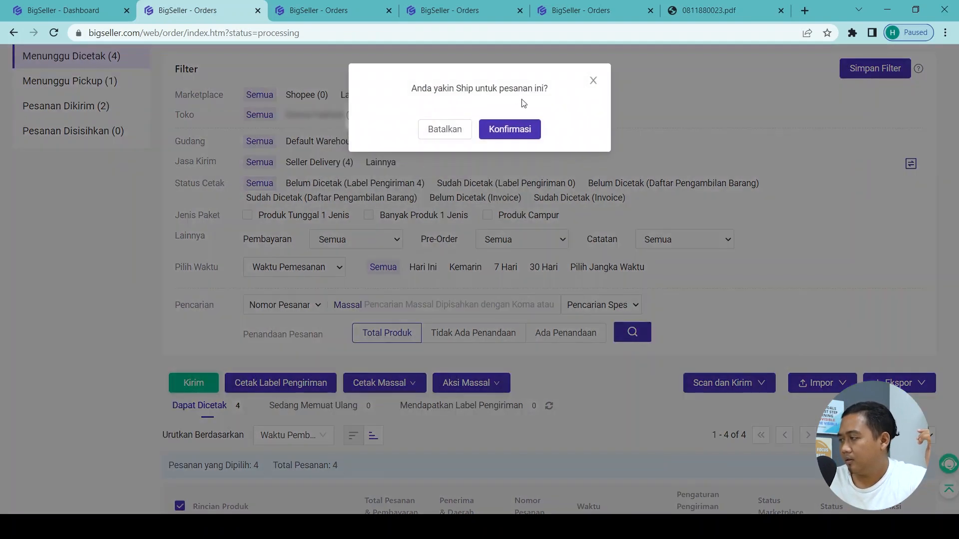
{"action": "left_click", "coordinate": [523, 130]}
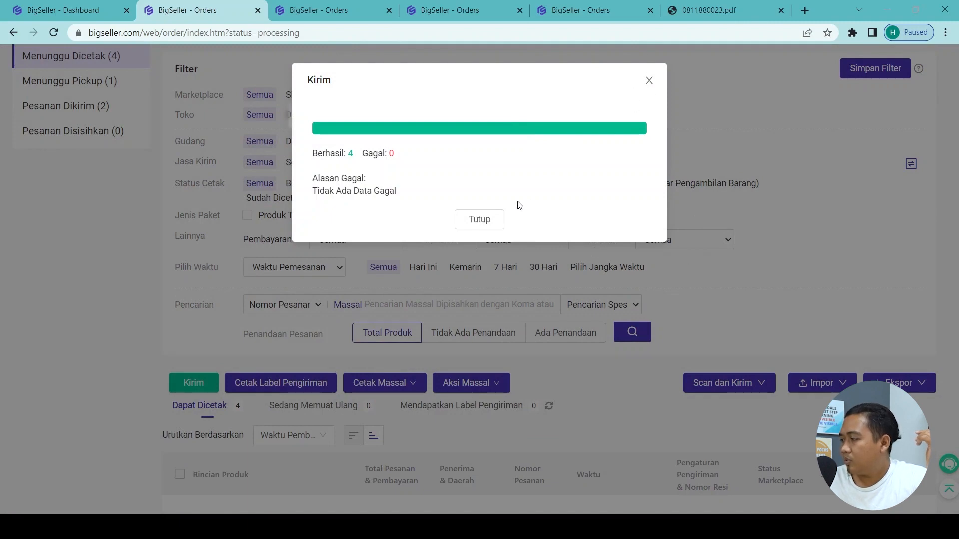
{"action": "left_click", "coordinate": [477, 221]}
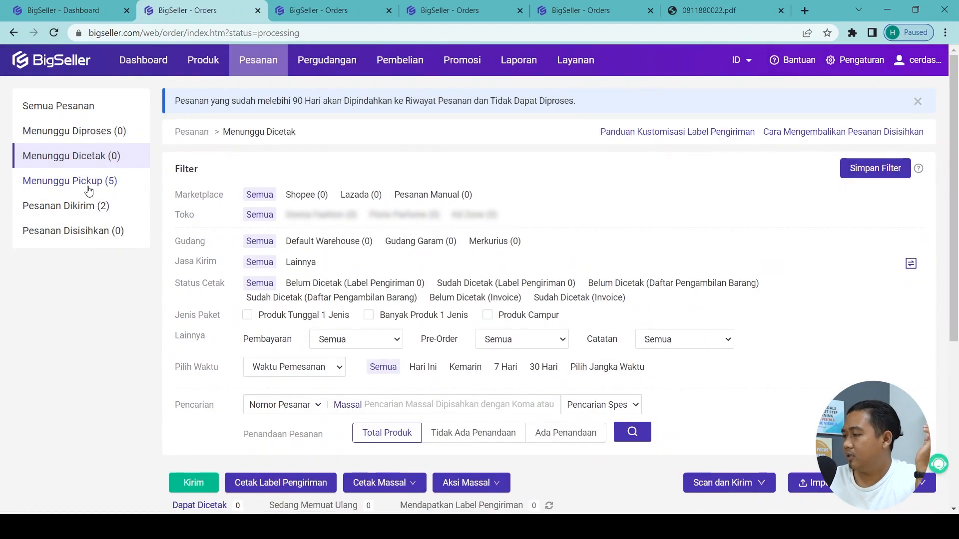
Check the shipped orders in Menunggu Pickup and compare with the Menunggu Dicetak list.
{"action": "left_click", "coordinate": [88, 181]}
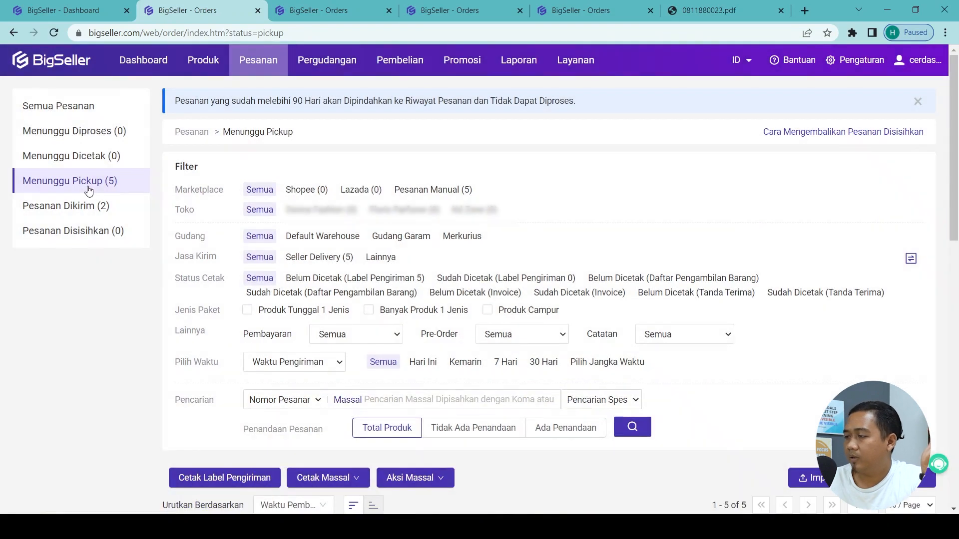
{"action": "scroll", "coordinate": [89, 190], "scroll_direction": "down", "scroll_amount": 5}
{"action": "scroll", "coordinate": [88, 190], "scroll_direction": "up", "scroll_amount": 5}
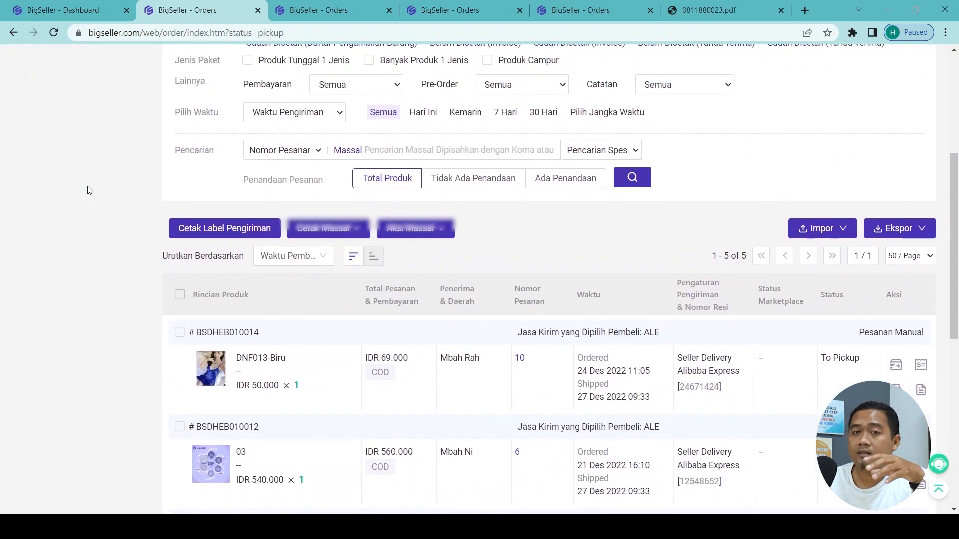
{"action": "left_click", "coordinate": [83, 156]}
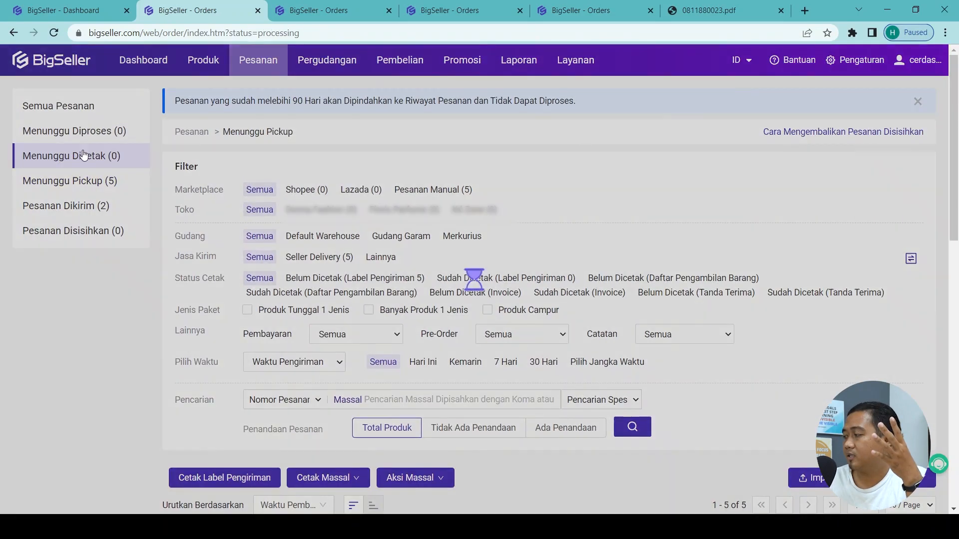
{"action": "scroll", "coordinate": [84, 156], "scroll_direction": "down", "scroll_amount": 1}
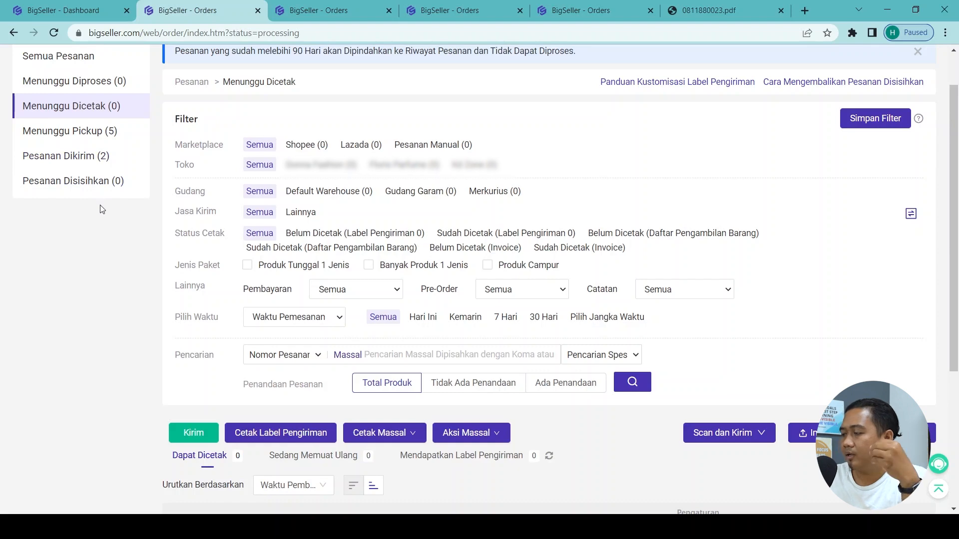
{"action": "left_click", "coordinate": [58, 132]}
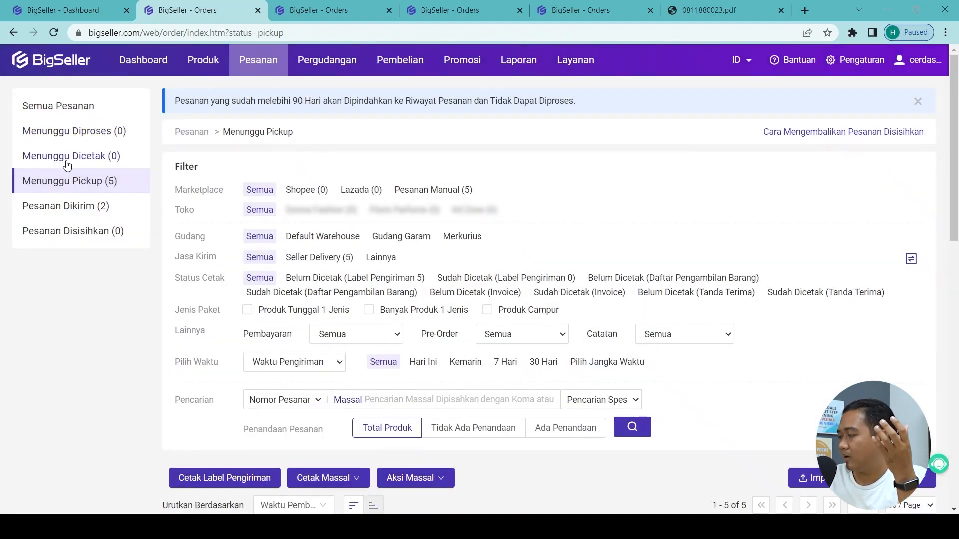
Open the Scan dan Kirim page from Menunggu Dicetak and examine its tracking number entry and Konfirmasi & Kirim option.
{"action": "left_click", "coordinate": [67, 162]}
{"action": "scroll", "coordinate": [500, 299], "scroll_direction": "down", "scroll_amount": 2}
{"action": "mouse_move", "coordinate": [716, 397]}
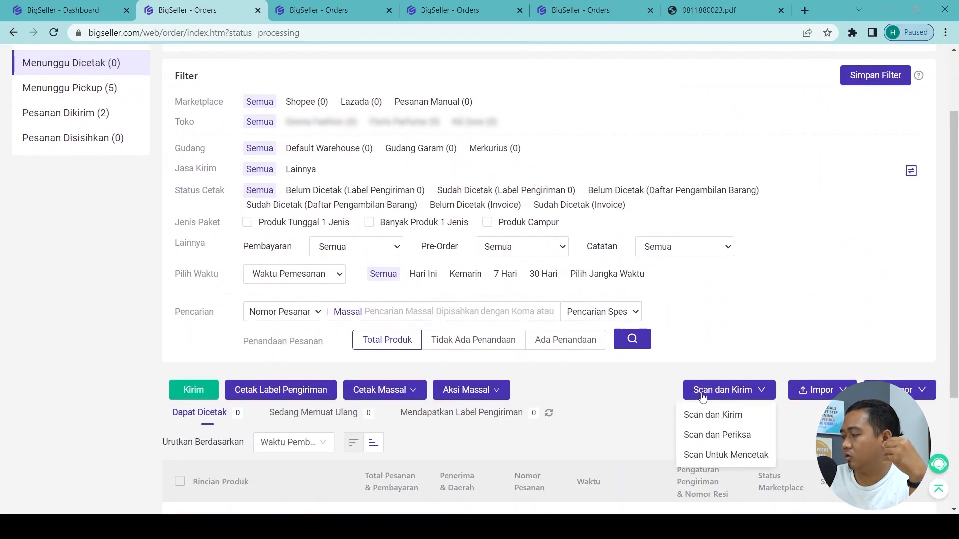
{"action": "left_click", "coordinate": [719, 419]}
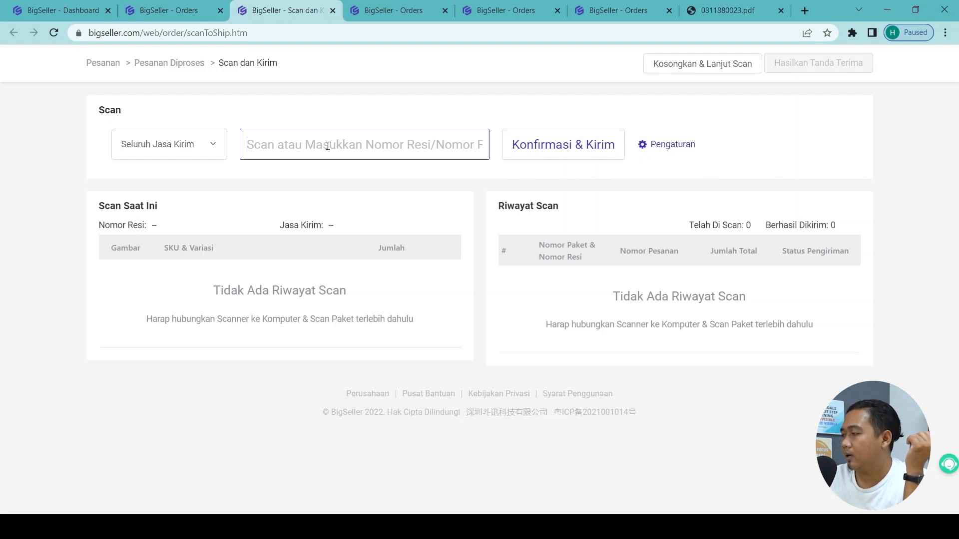
{"action": "left_click", "coordinate": [545, 152]}
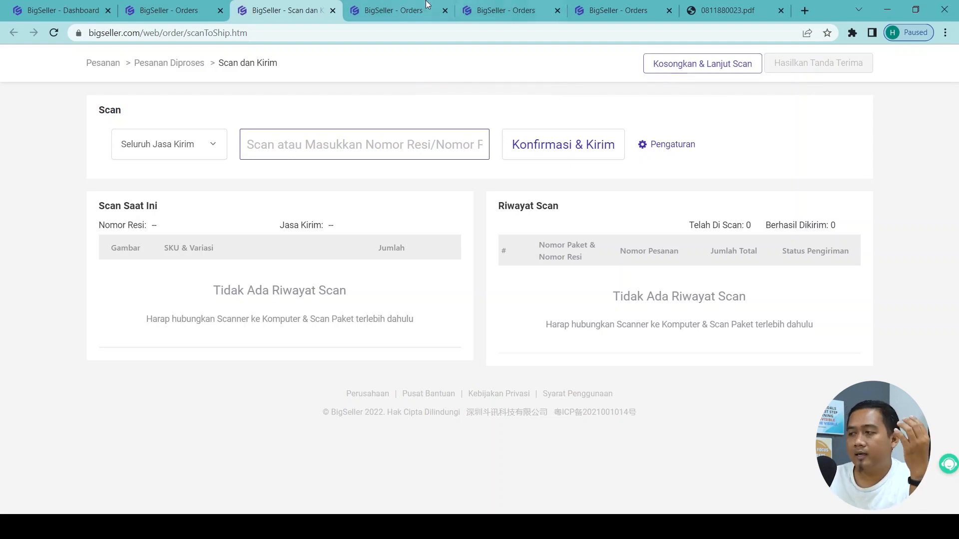
In Menunggu Pickup, select all orders and generate a Tanda Terima including tracking numbers, and return to the orders page.
{"action": "left_click", "coordinate": [163, 14]}
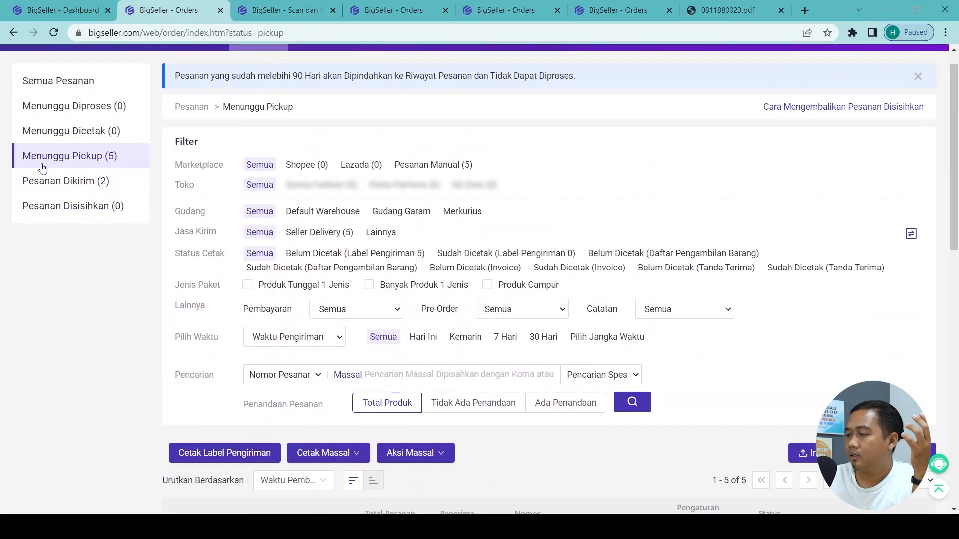
{"action": "left_click", "coordinate": [58, 156]}
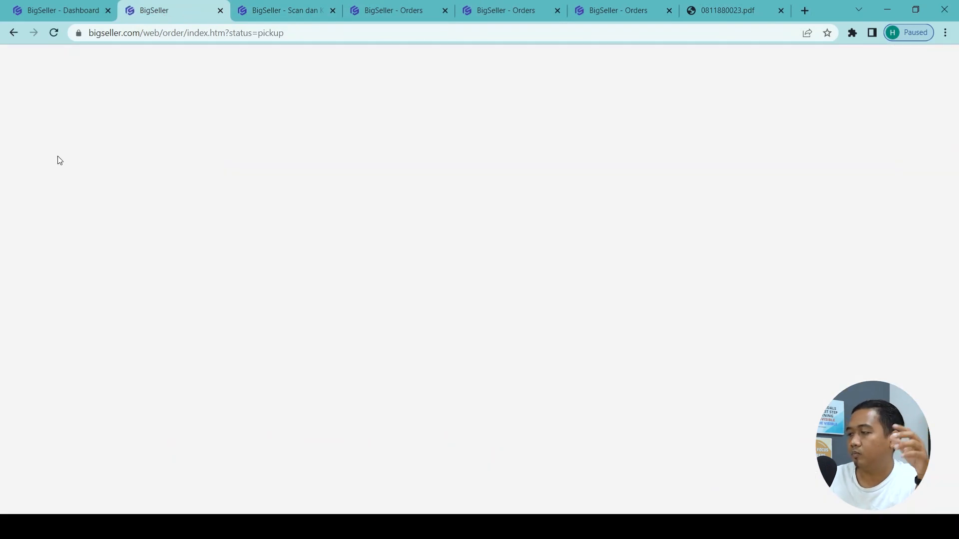
{"action": "scroll", "coordinate": [58, 160], "scroll_direction": "down", "scroll_amount": 4}
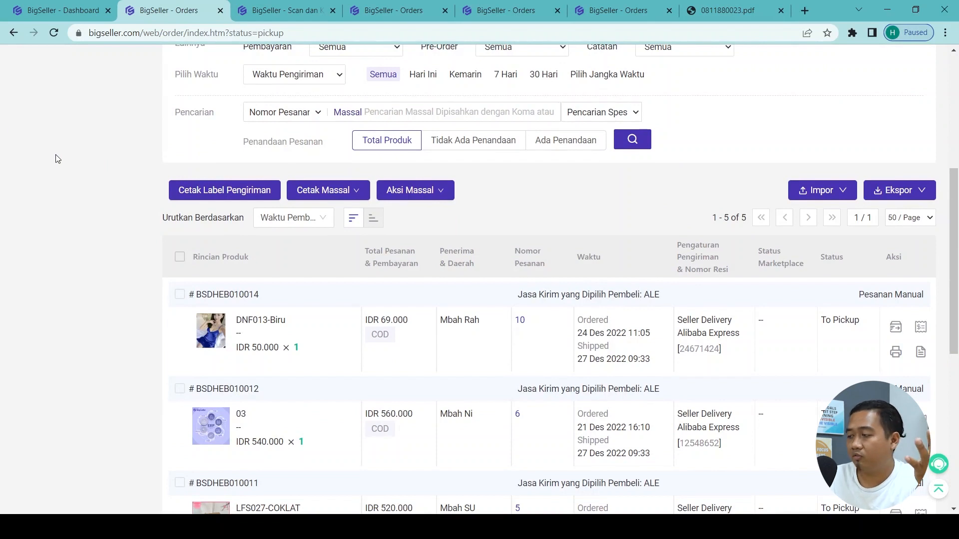
{"action": "left_click", "coordinate": [180, 257]}
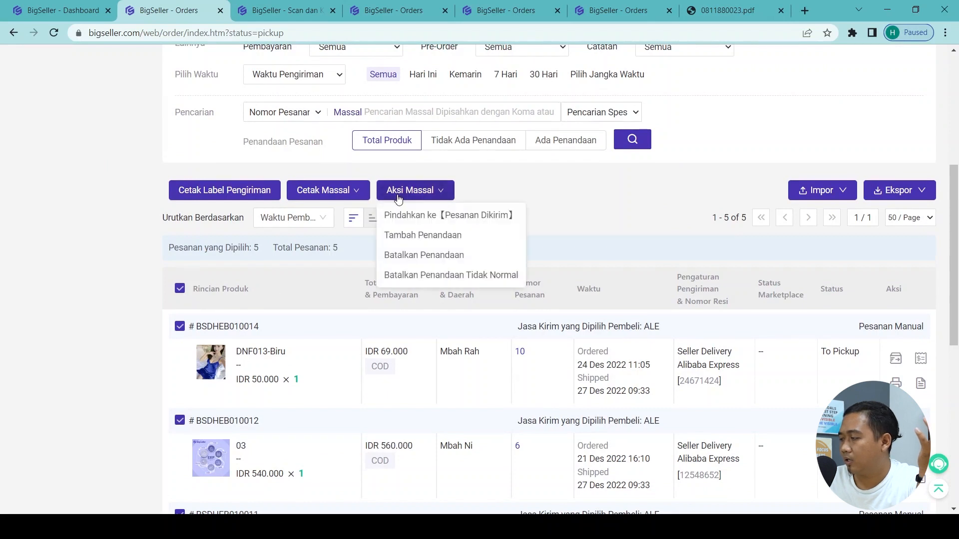
{"action": "mouse_move", "coordinate": [359, 193]}
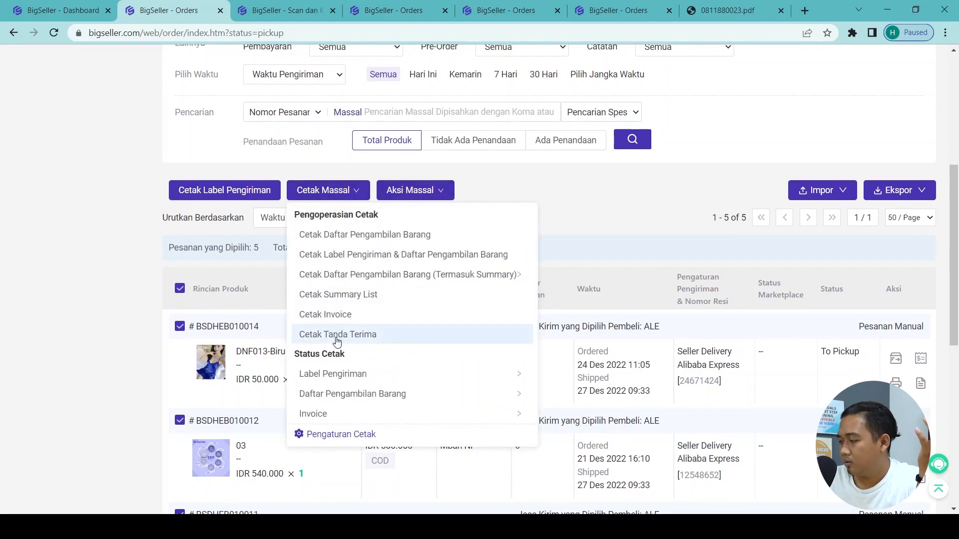
{"action": "left_click", "coordinate": [338, 341]}
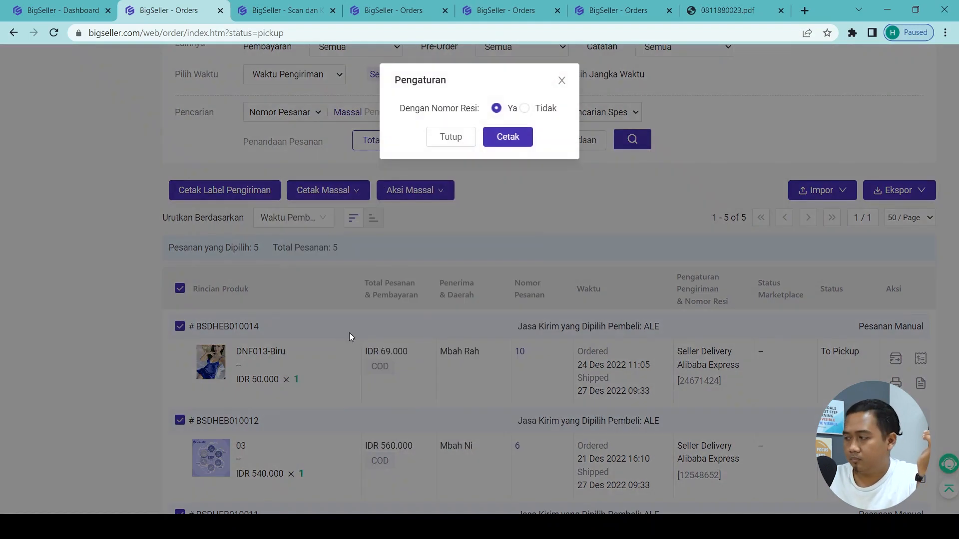
{"action": "left_click", "coordinate": [507, 137]}
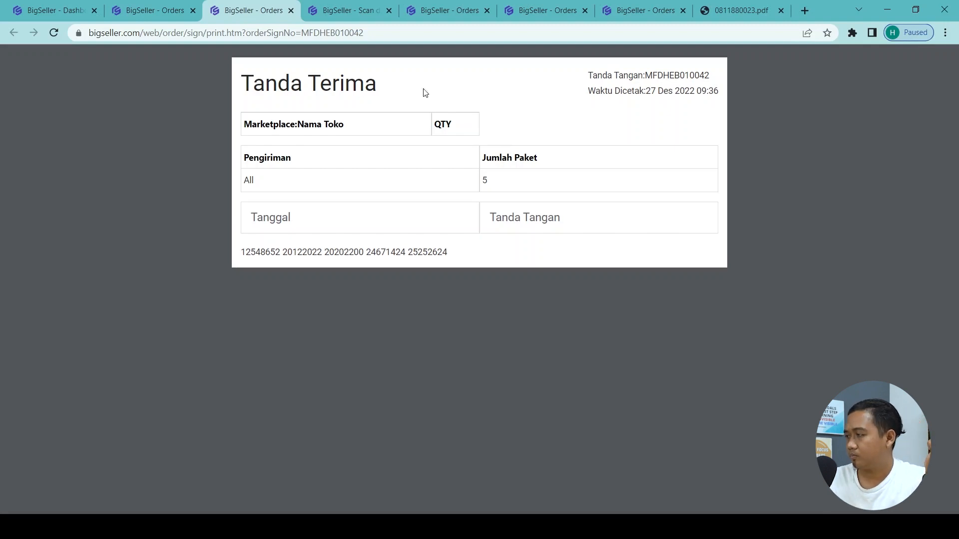
{"action": "left_click", "coordinate": [152, 11]}
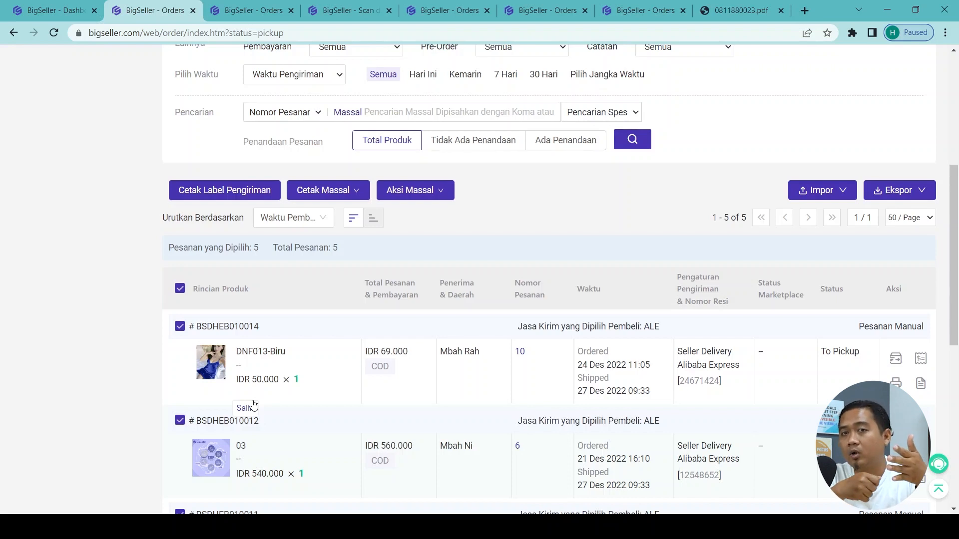
Check the Pesanan Dikirim page and return to the order list in Menunggu Pickup.
{"action": "scroll", "coordinate": [254, 404], "scroll_direction": "up", "scroll_amount": 6}
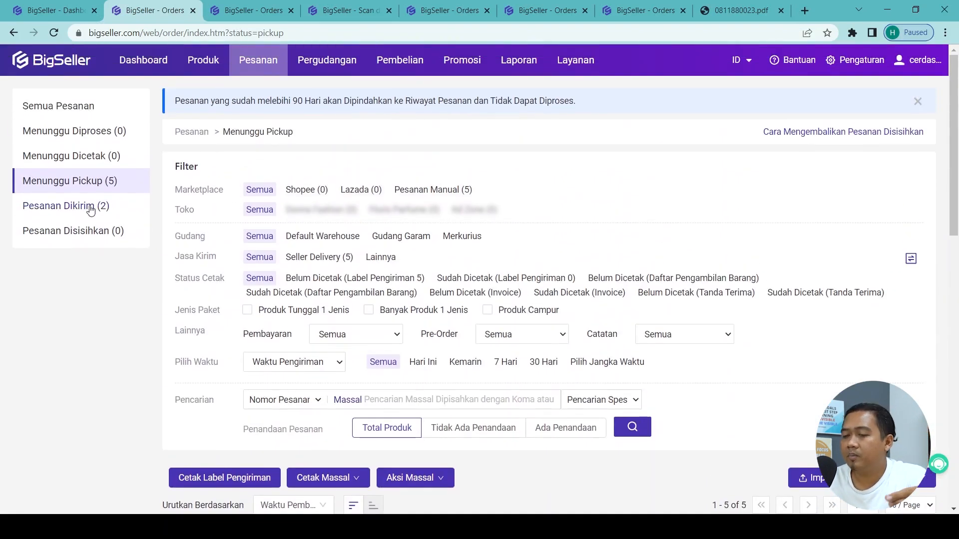
{"action": "left_click", "coordinate": [91, 210]}
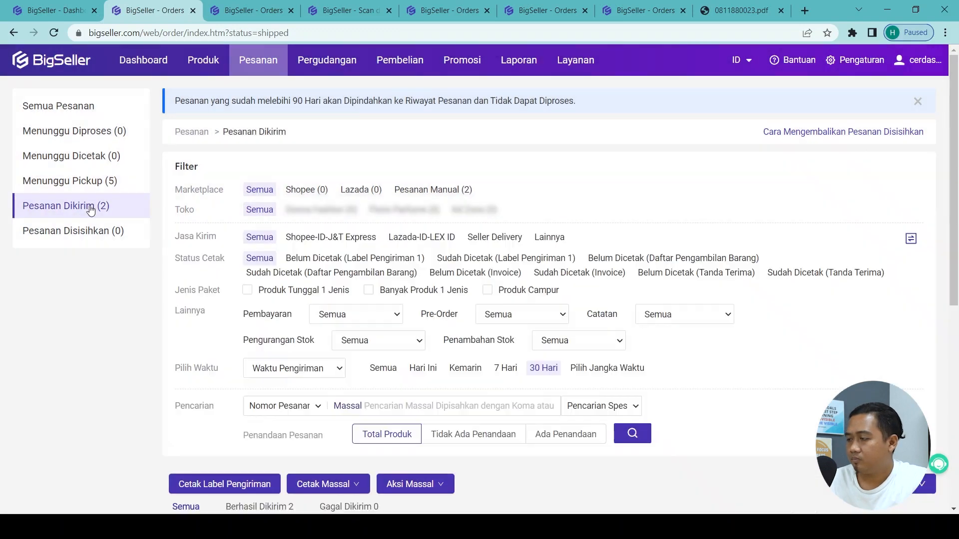
{"action": "left_click", "coordinate": [88, 183]}
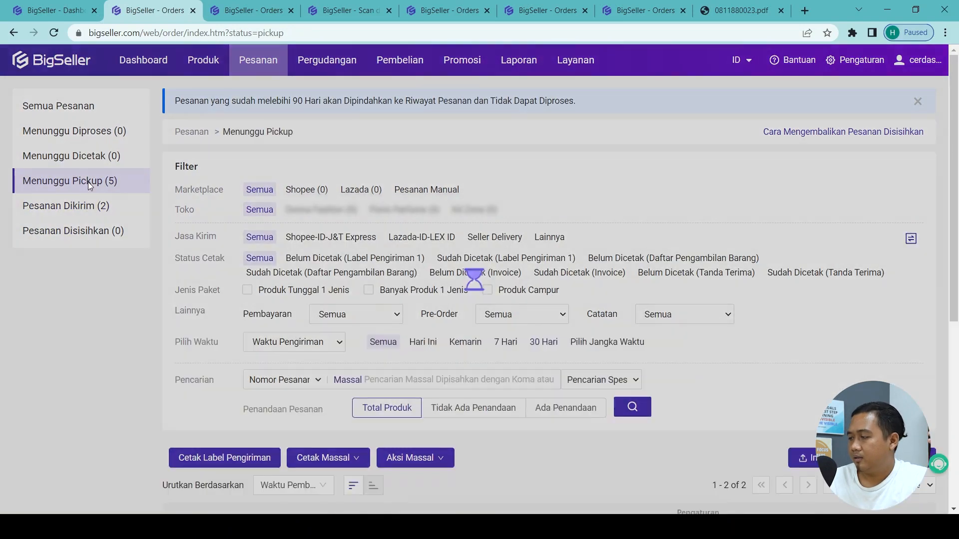
{"action": "scroll", "coordinate": [89, 186], "scroll_direction": "down", "scroll_amount": 8}
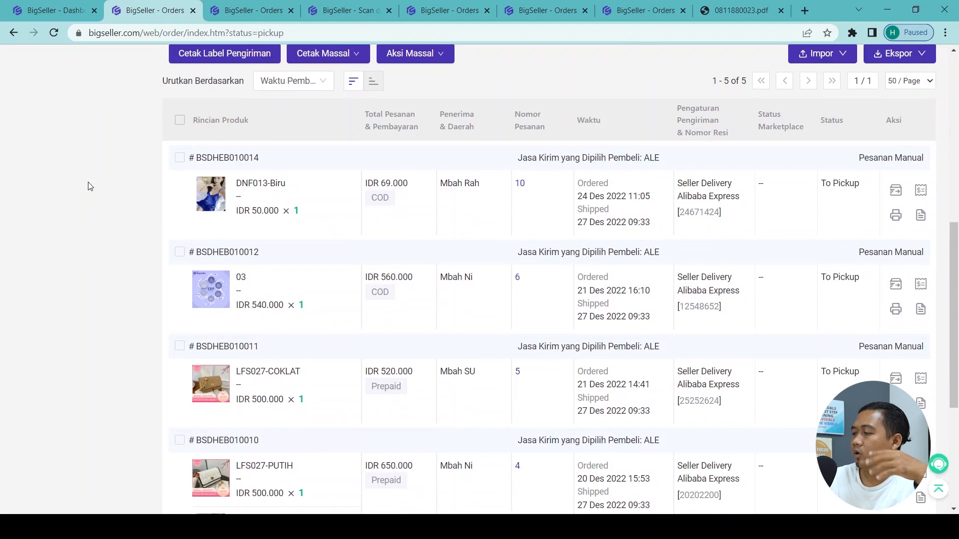
Move the DNF013-Biru order priced IDR 69.000 from Menunggu Pickup to Pesanan Dikirim as Berhasil Dikirim.
{"action": "left_click", "coordinate": [180, 120]}
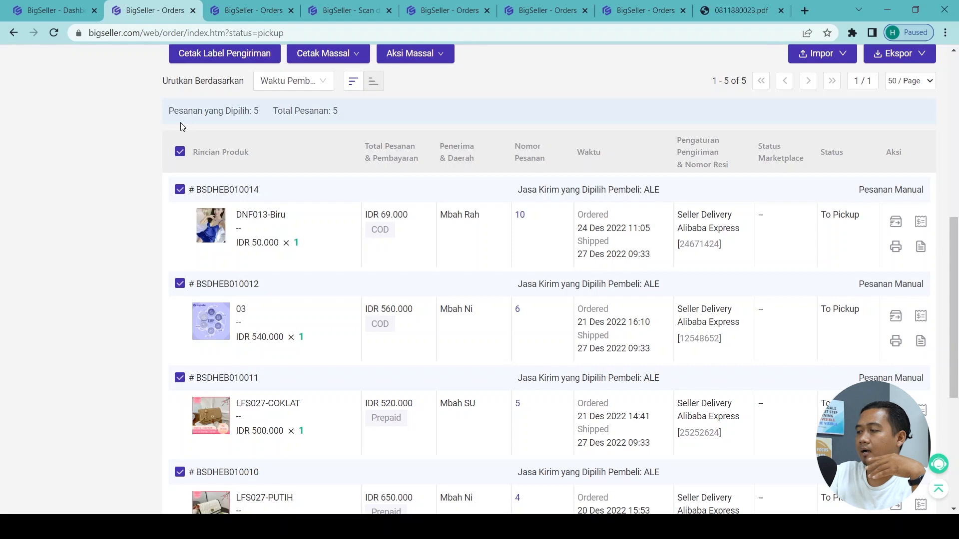
{"action": "scroll", "coordinate": [181, 122], "scroll_direction": "up", "scroll_amount": 5}
{"action": "scroll", "coordinate": [181, 121], "scroll_direction": "down", "scroll_amount": 7}
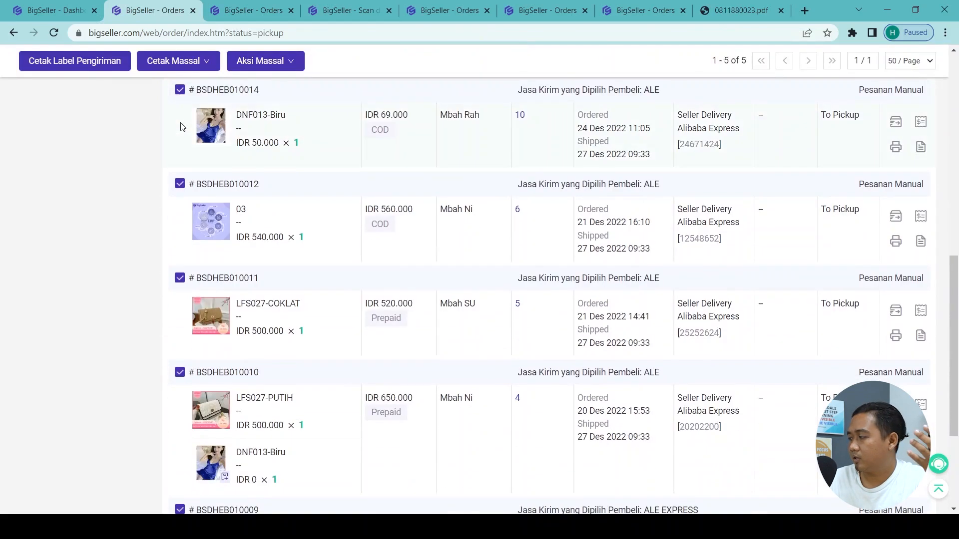
{"action": "scroll", "coordinate": [181, 127], "scroll_direction": "up", "scroll_amount": 2}
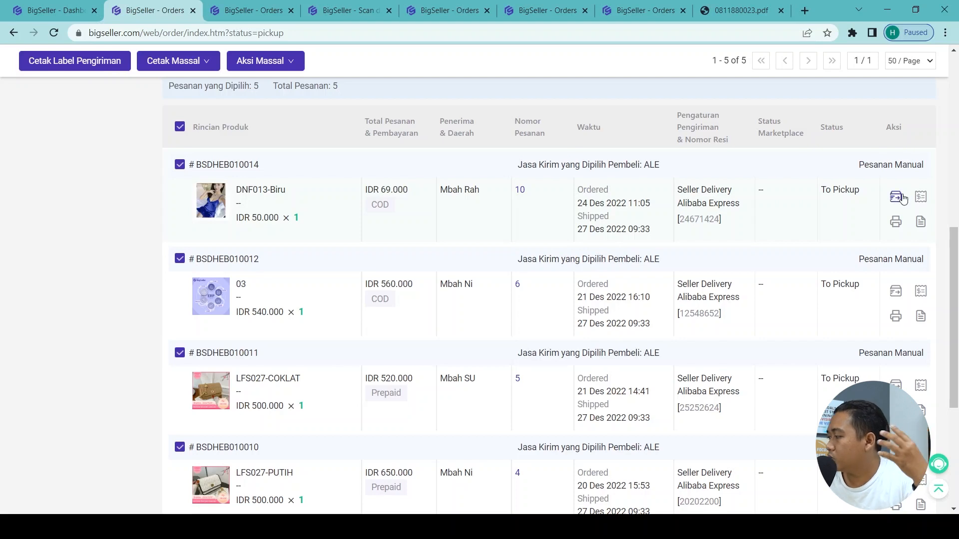
{"action": "left_click", "coordinate": [896, 198]}
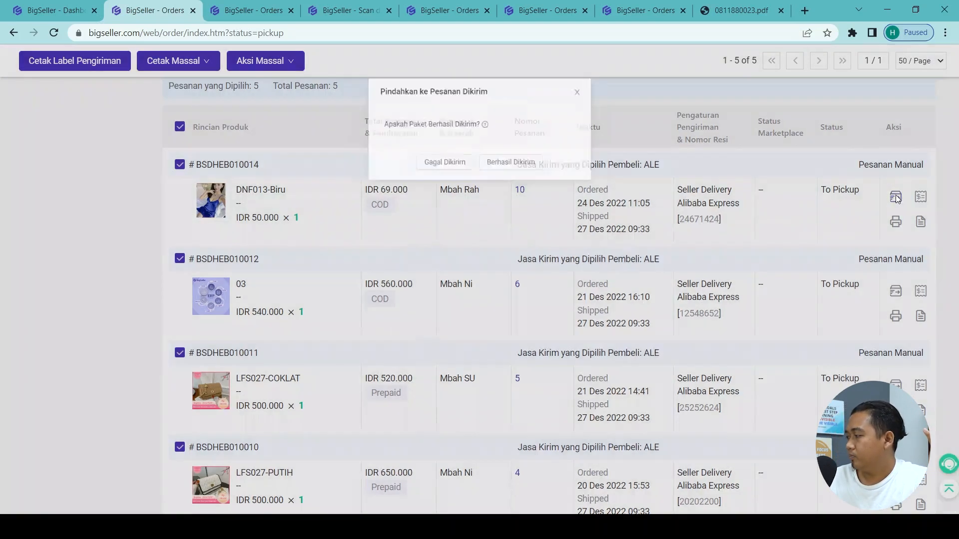
{"action": "left_click", "coordinate": [510, 170]}
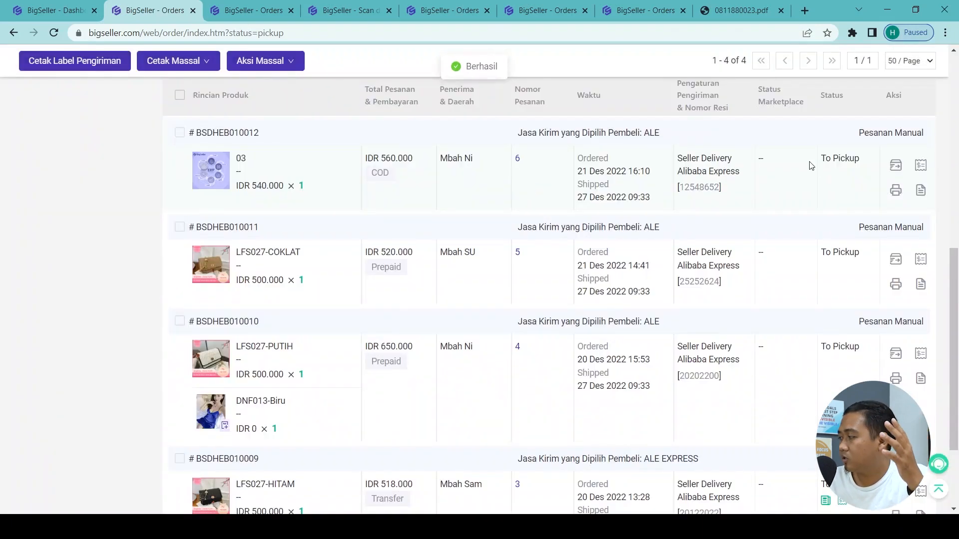
Move the remaining four Menunggu Pickup orders one by one to Pesanan Dikirim as Berhasil Dikirim.
{"action": "left_click", "coordinate": [898, 165]}
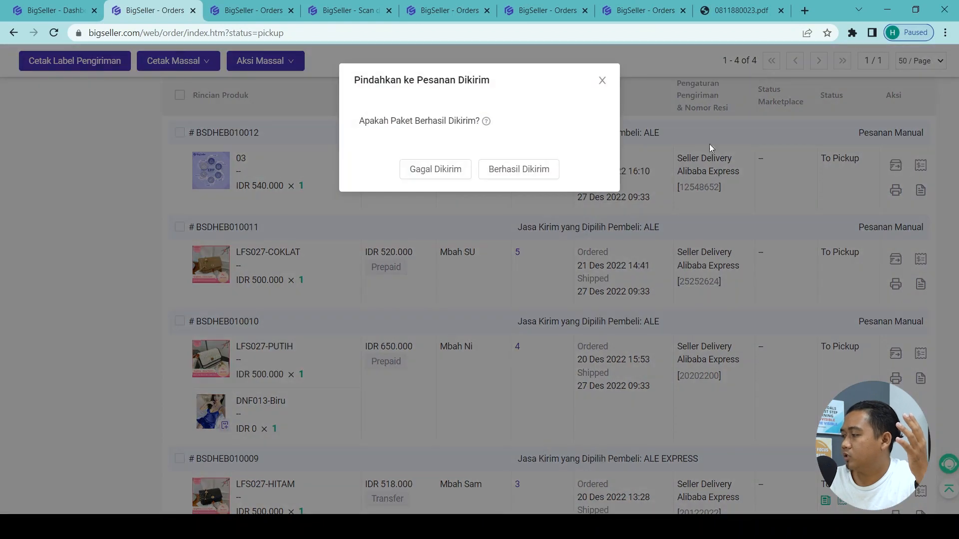
{"action": "left_click", "coordinate": [545, 171]}
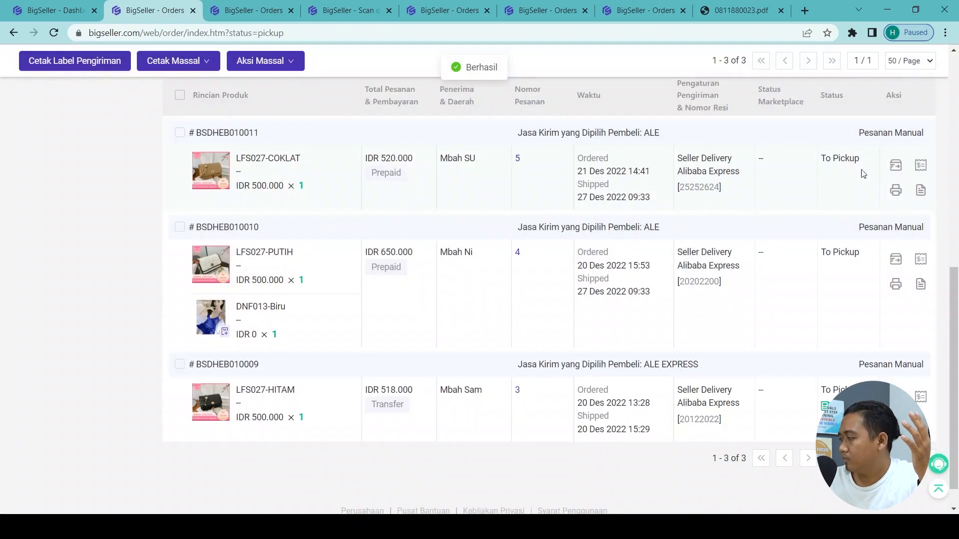
{"action": "left_click", "coordinate": [897, 167]}
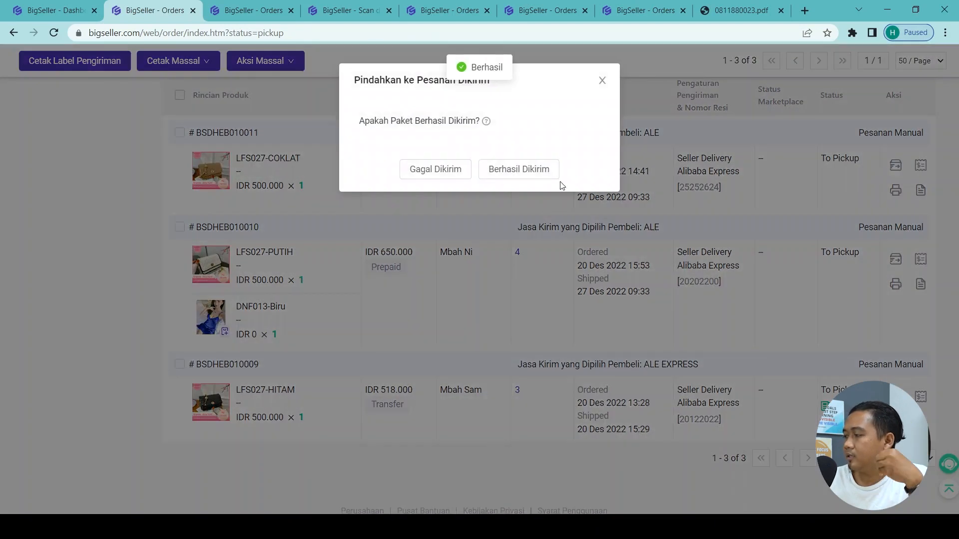
{"action": "left_click", "coordinate": [545, 169]}
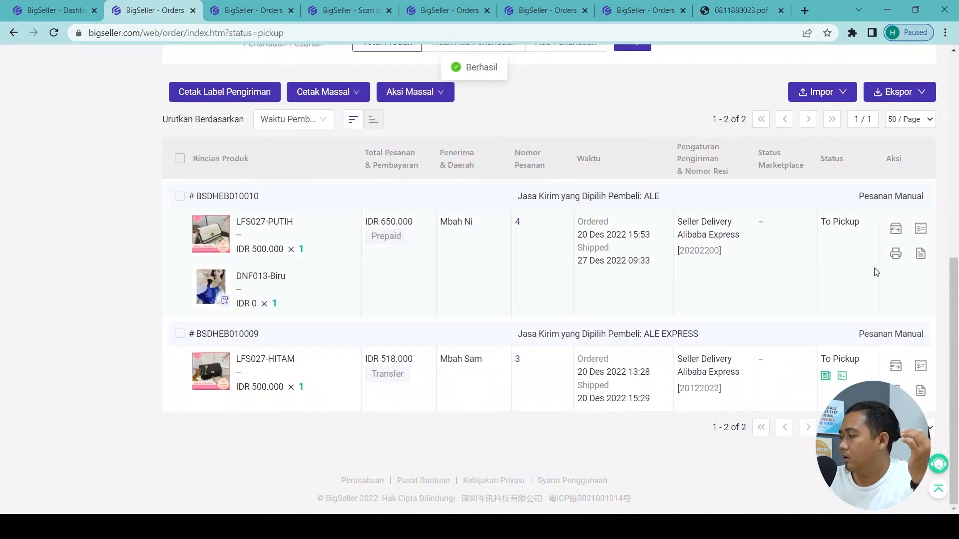
{"action": "left_click", "coordinate": [896, 230]}
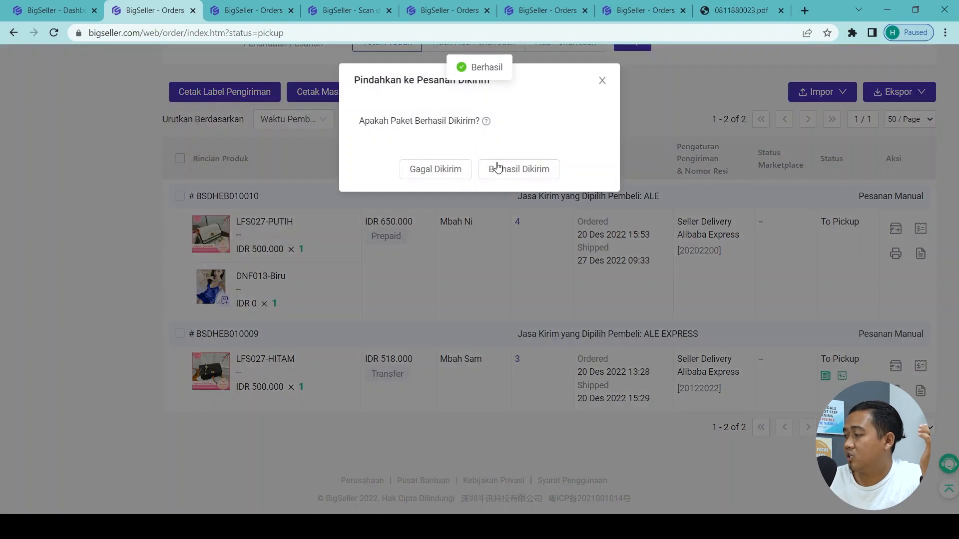
{"action": "left_click", "coordinate": [518, 169]}
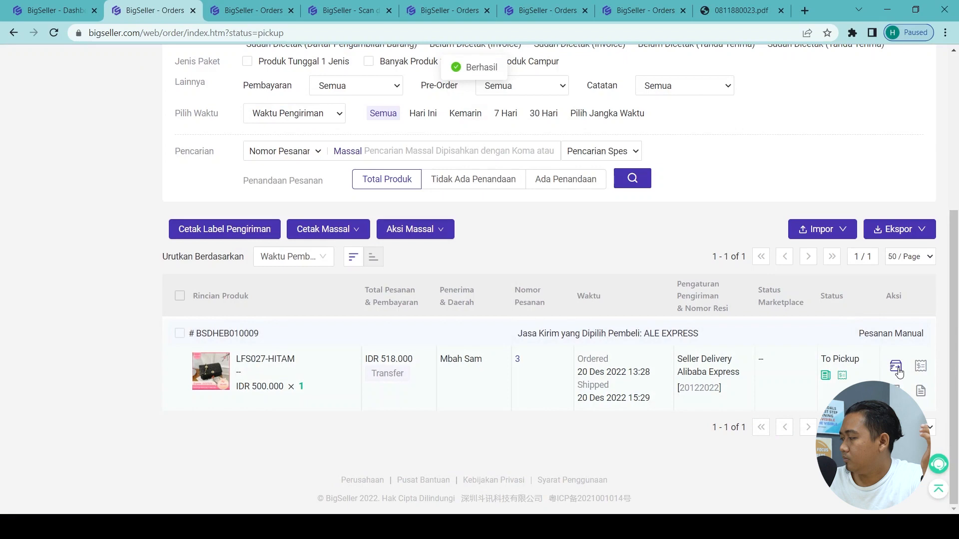
{"action": "left_click", "coordinate": [896, 367]}
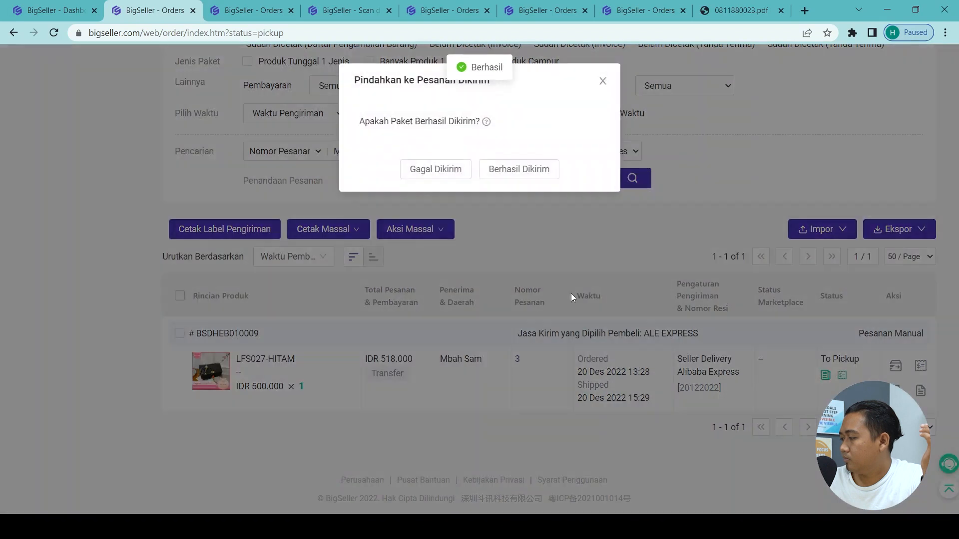
{"action": "left_click", "coordinate": [530, 167]}
Refresh the Menunggu Pickup page and open the Pesanan Dikirim list.
{"action": "scroll", "coordinate": [530, 160], "scroll_direction": "up", "scroll_amount": 5}
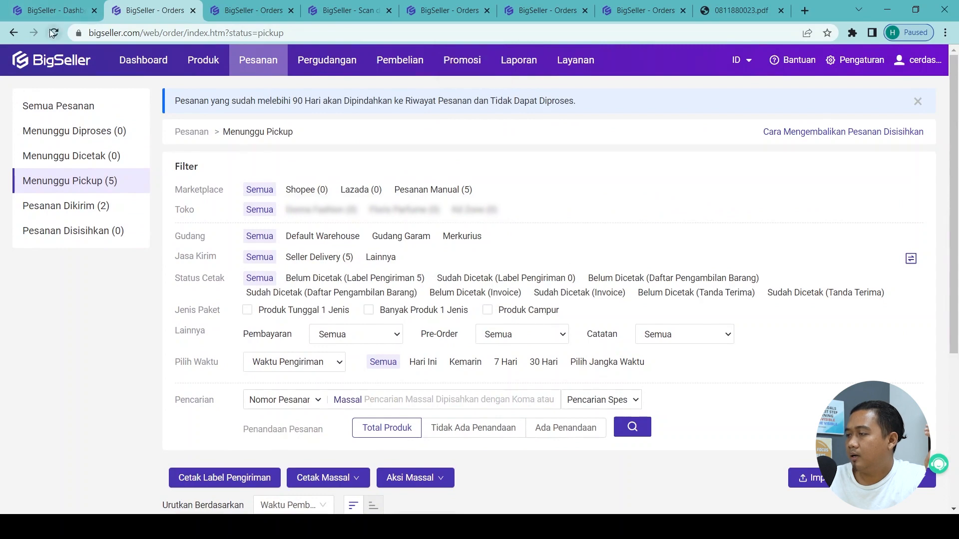
{"action": "left_click", "coordinate": [52, 33]}
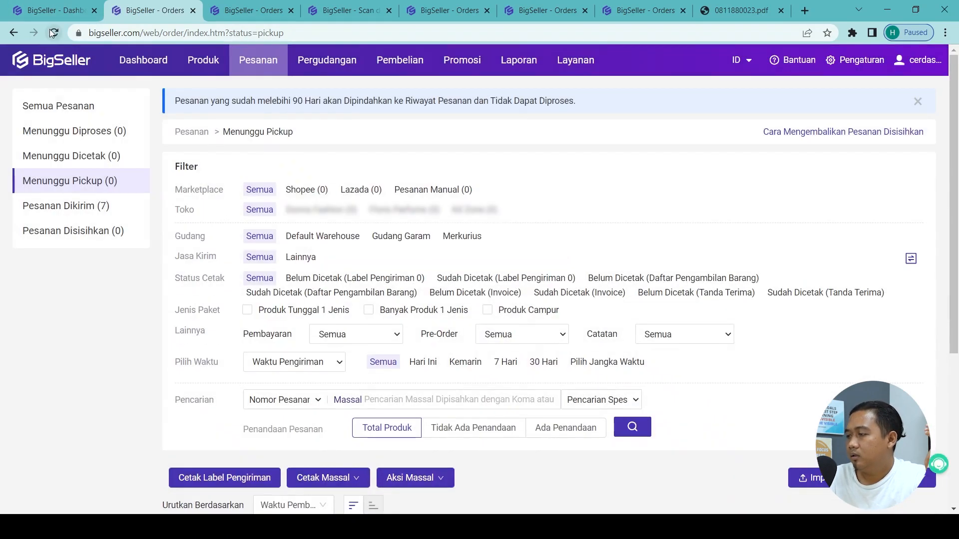
{"action": "left_click", "coordinate": [65, 205]}
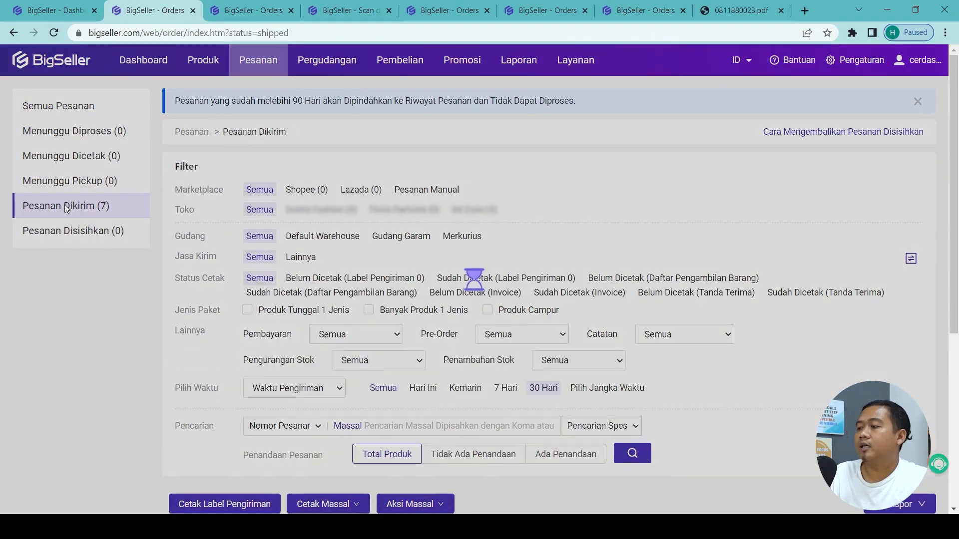
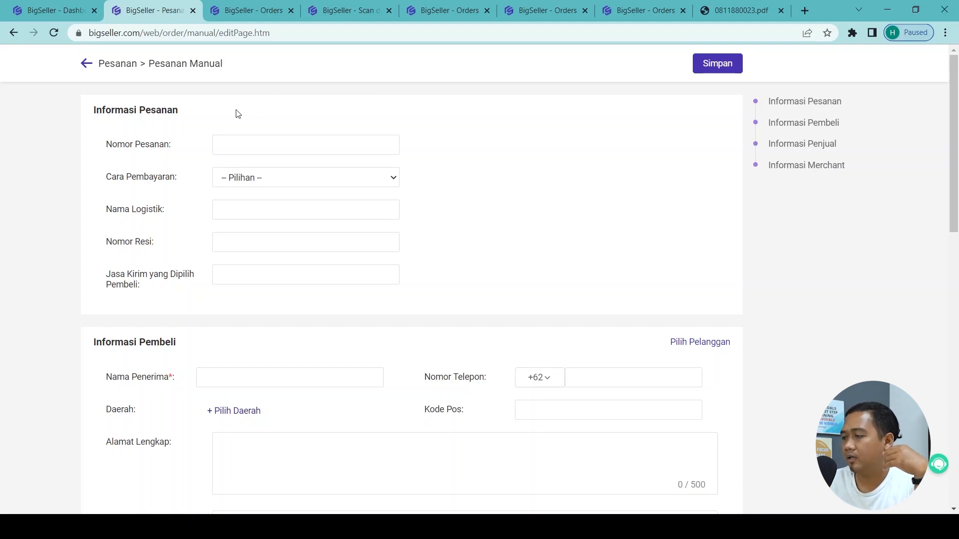
In the manual order's Informasi Pesanan, enter the order number, set Cara Pembayaran to prepaid and Nama Logistik to jnt.
{"action": "scroll", "coordinate": [209, 124], "scroll_direction": "down", "scroll_amount": 1}
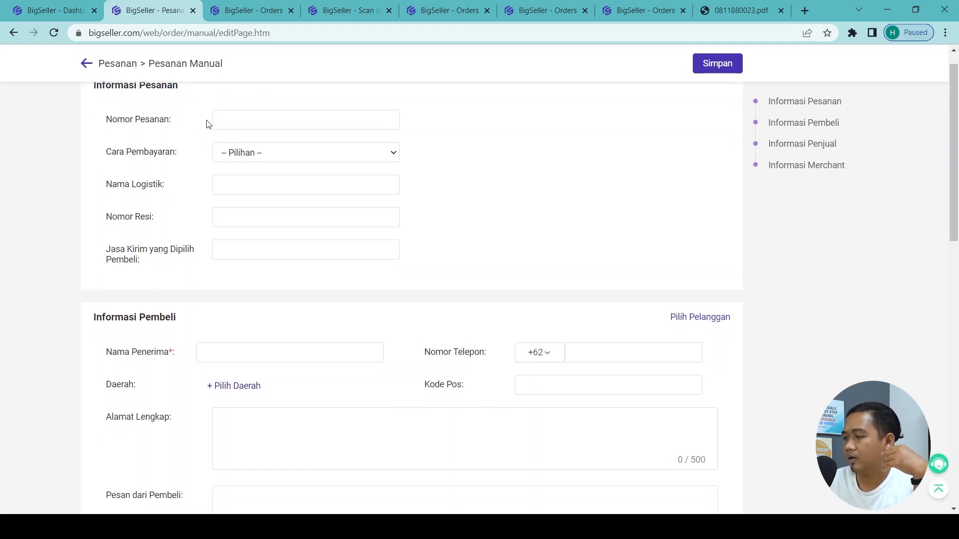
{"action": "left_click", "coordinate": [232, 122]}
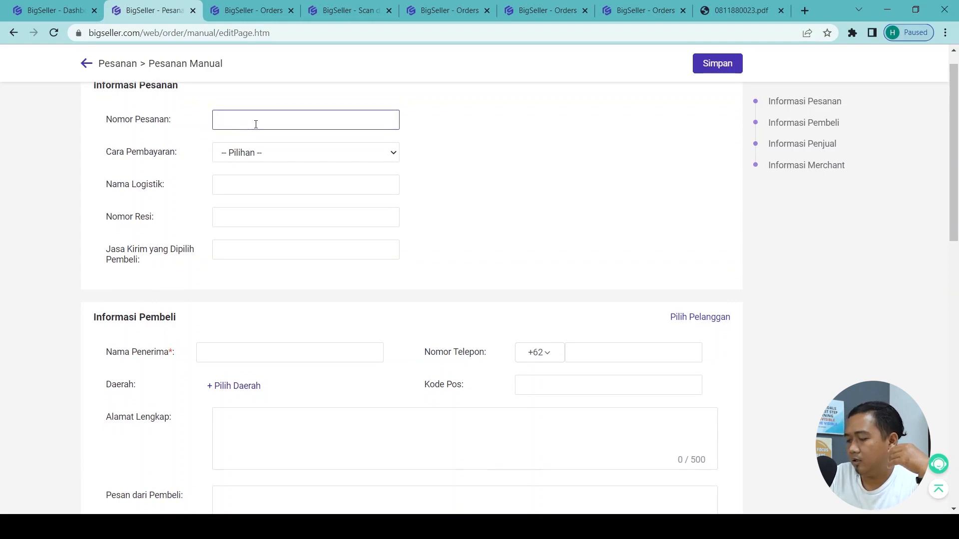
{"action": "type", "text": "12"}
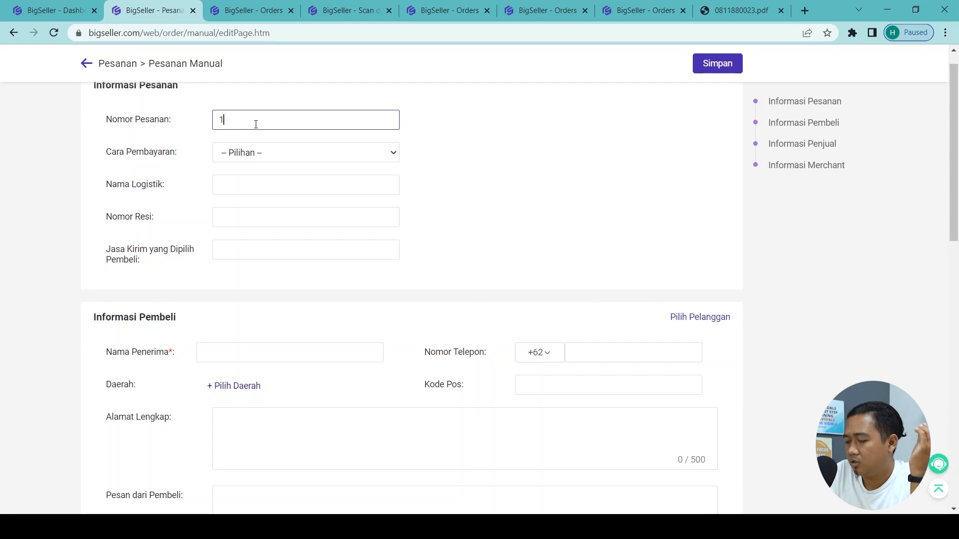
{"action": "left_click", "coordinate": [275, 152]}
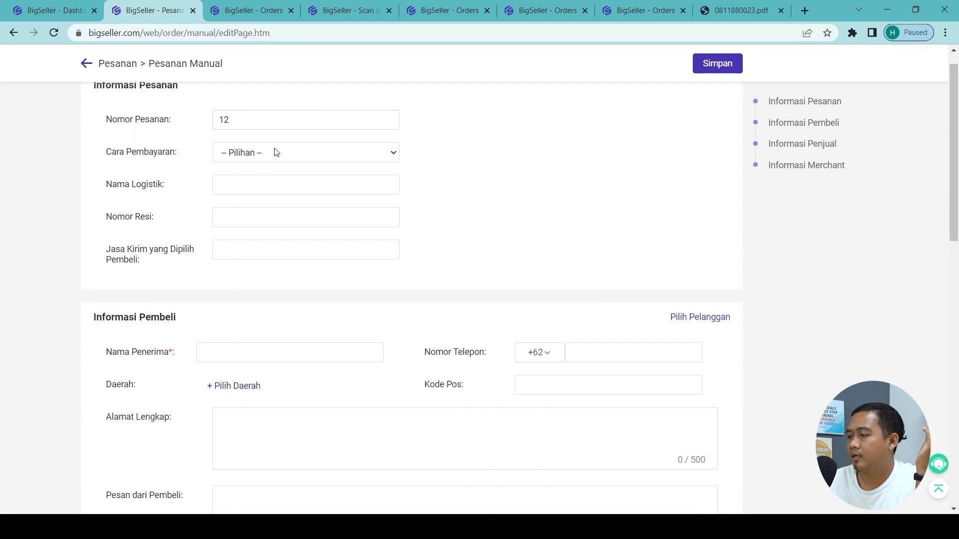
{"action": "left_click", "coordinate": [250, 196]}
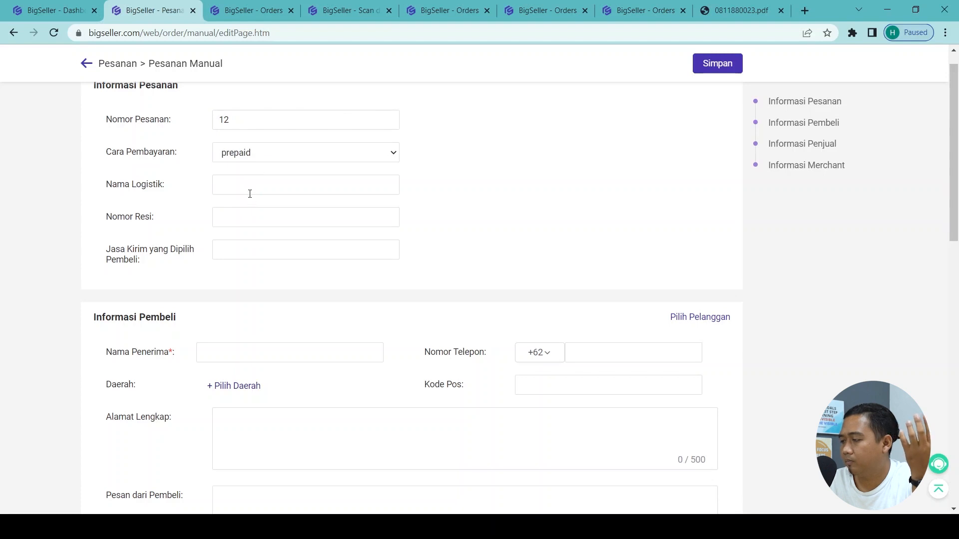
{"action": "left_click", "coordinate": [229, 186]}
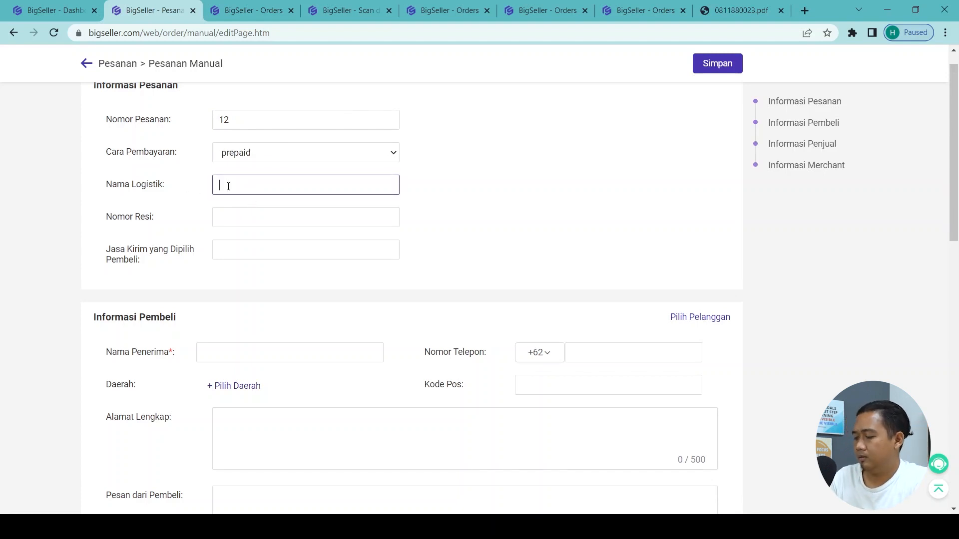
{"action": "type", "text": "jnt"}
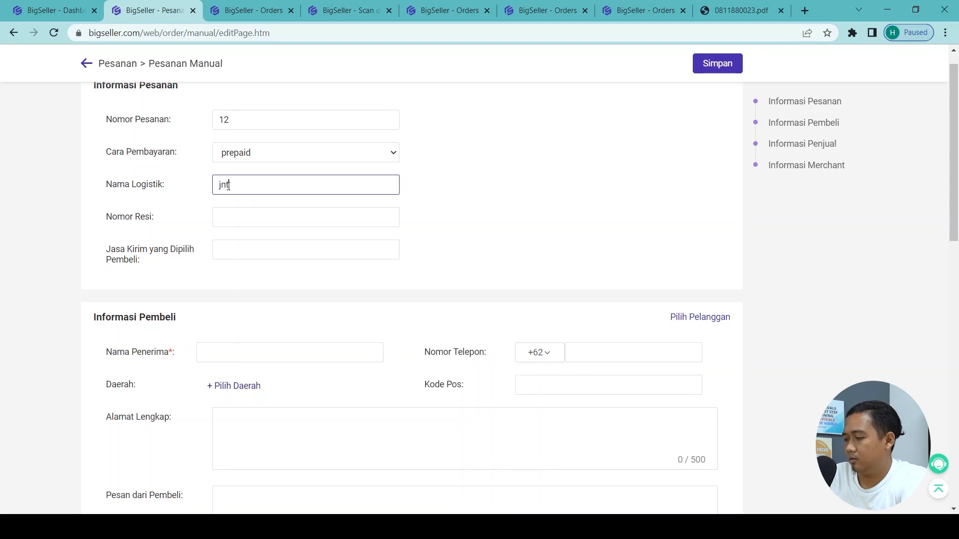
Enter the tracking number in Nomor Resi and set Jasa Kirim yang Dipilih Pembeli to jnt express.
{"action": "left_click", "coordinate": [233, 216]}
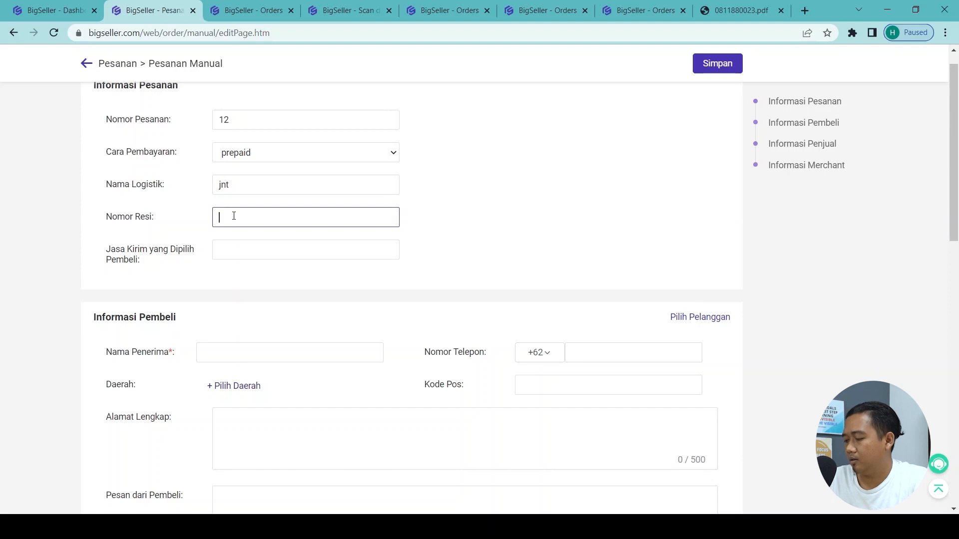
{"action": "type", "text": "dftydj546"}
{"action": "left_click", "coordinate": [245, 248]}
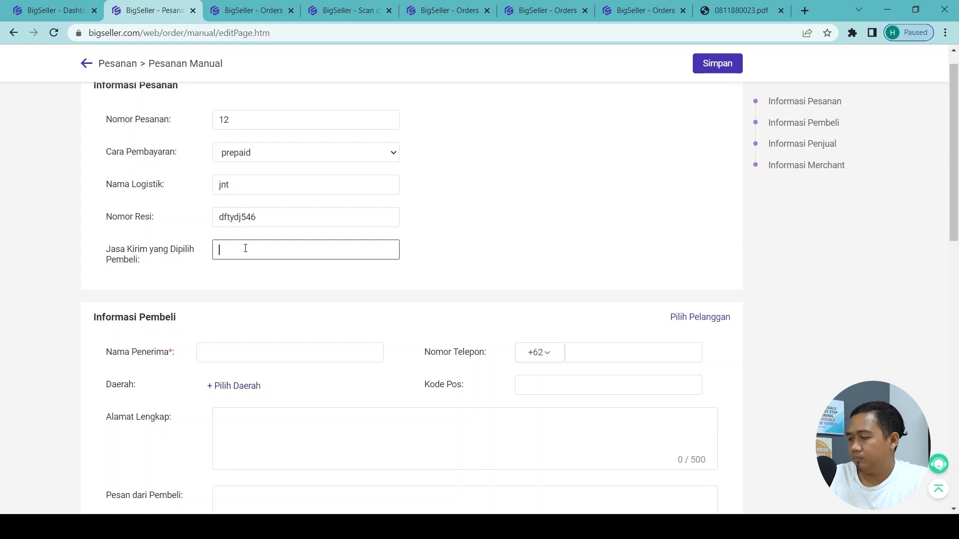
{"action": "type", "text": "ALE"}
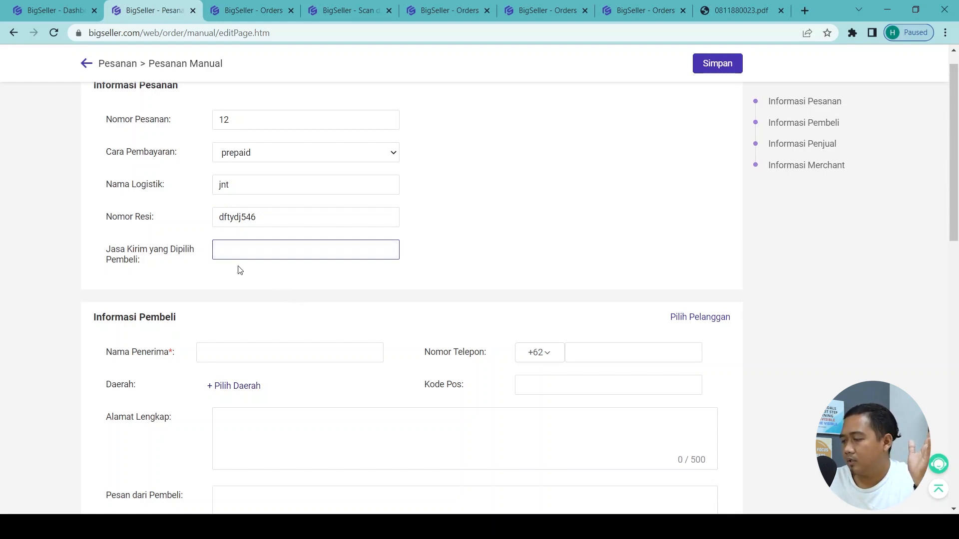
{"action": "type", "text": "jnt e"}
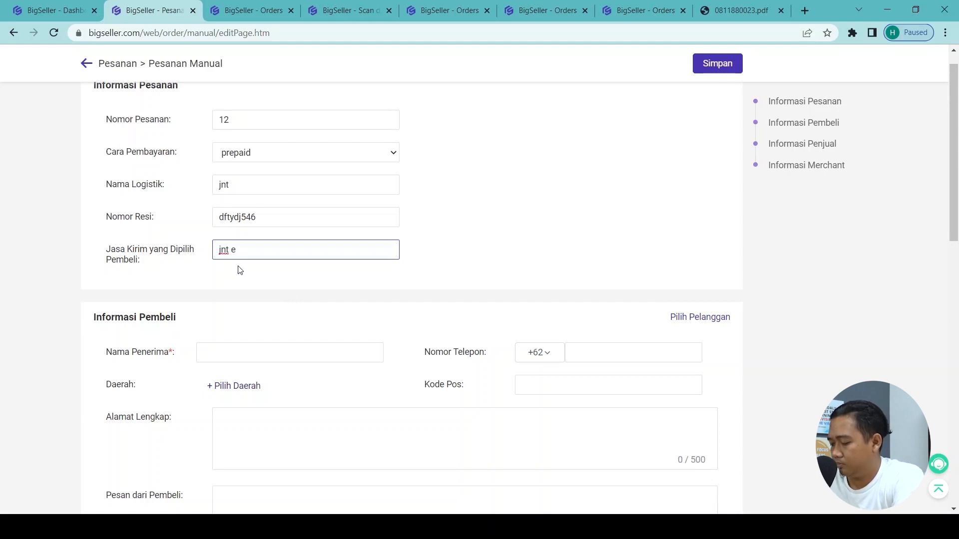
{"action": "type", "text": "xpress"}
Fill in the recipient's name under Informasi Pembeli using a suggested entry.
{"action": "left_click", "coordinate": [225, 360]}
{"action": "key", "text": "Up"}
{"action": "key", "text": "Down"}
{"action": "key", "text": "Down"}
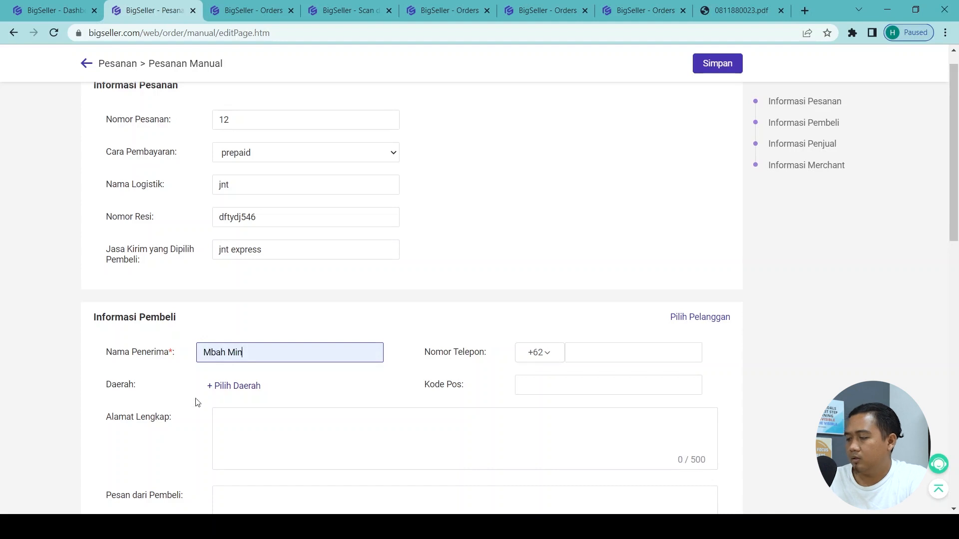
Set the buyer's Daerah to Indonesia / BANTEN / KAB. LEBAK / BOJONGMANIK.
{"action": "left_click", "coordinate": [242, 392]}
{"action": "left_click", "coordinate": [243, 387]}
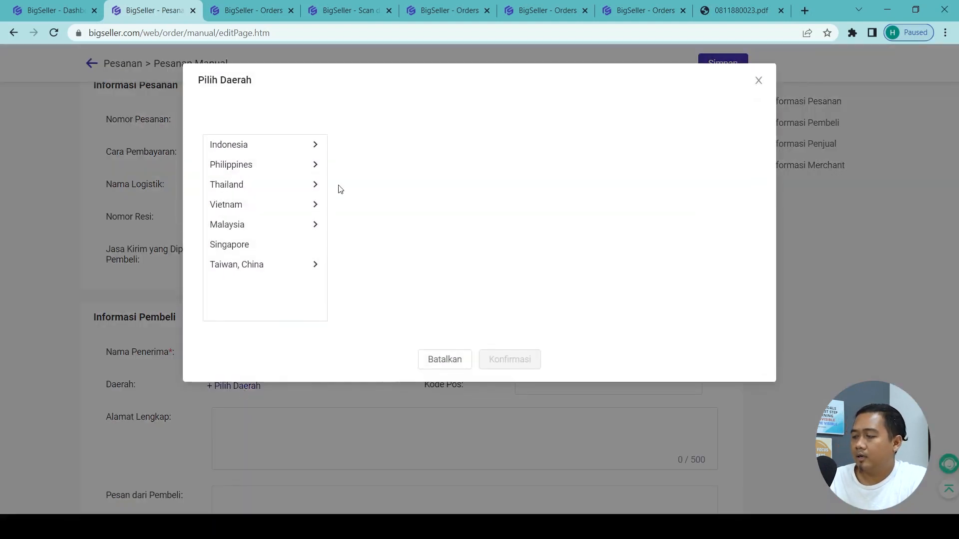
{"action": "left_click", "coordinate": [306, 144]}
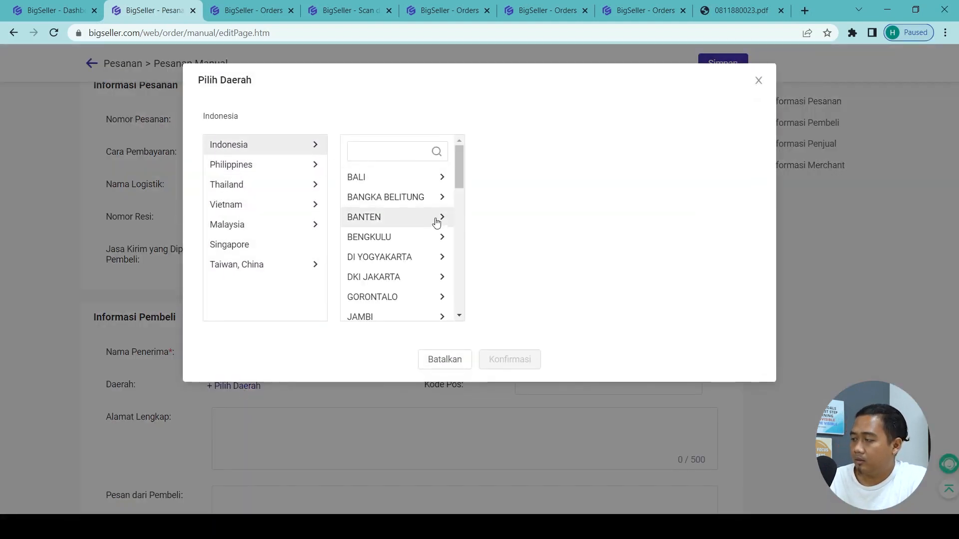
{"action": "left_click", "coordinate": [433, 218]}
{"action": "left_click", "coordinate": [526, 188]}
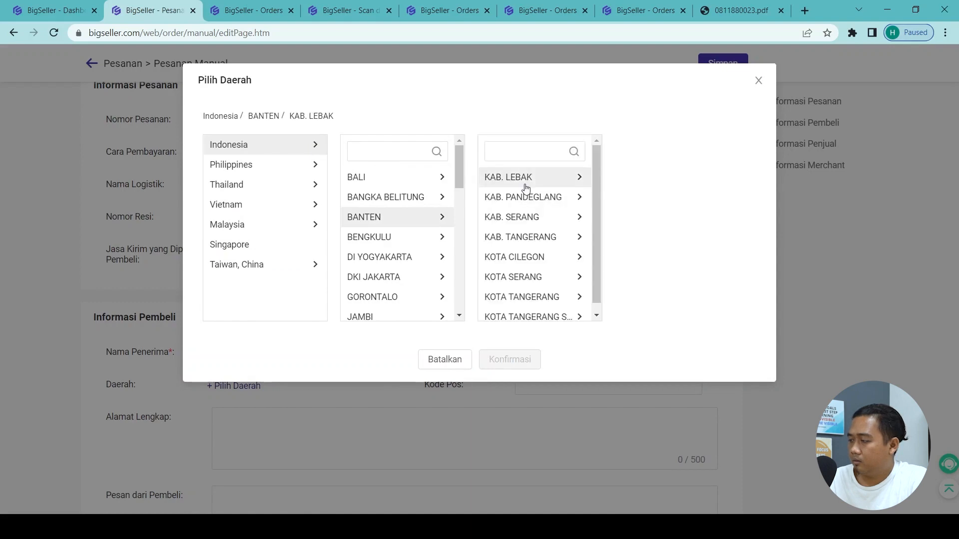
{"action": "left_click", "coordinate": [642, 219]}
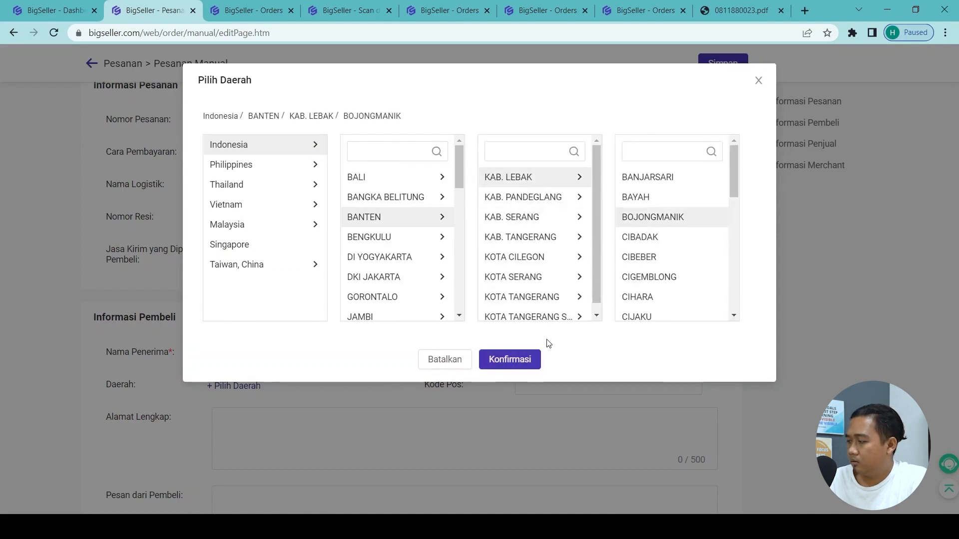
{"action": "left_click", "coordinate": [523, 363]}
{"action": "scroll", "coordinate": [522, 361], "scroll_direction": "down", "scroll_amount": 2}
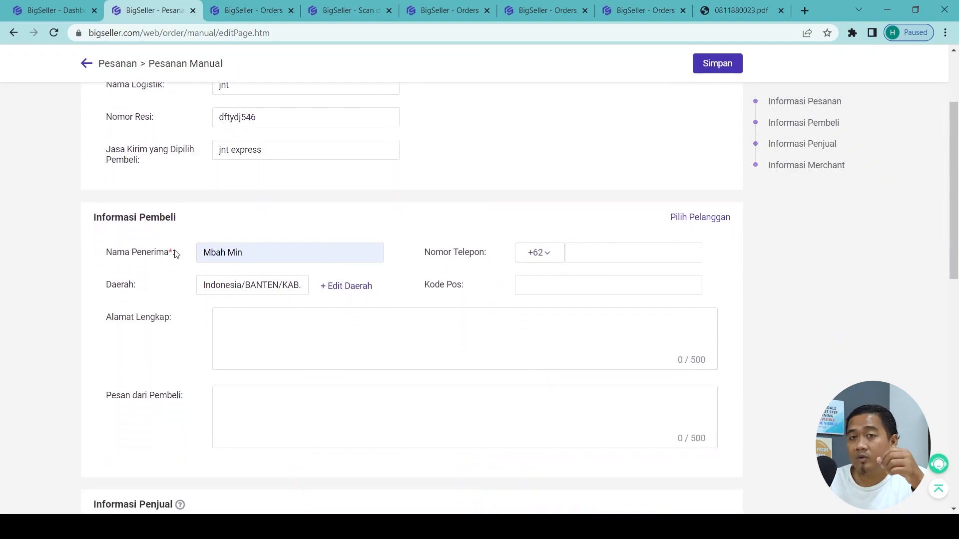
{"action": "scroll", "coordinate": [176, 253], "scroll_direction": "up", "scroll_amount": 2}
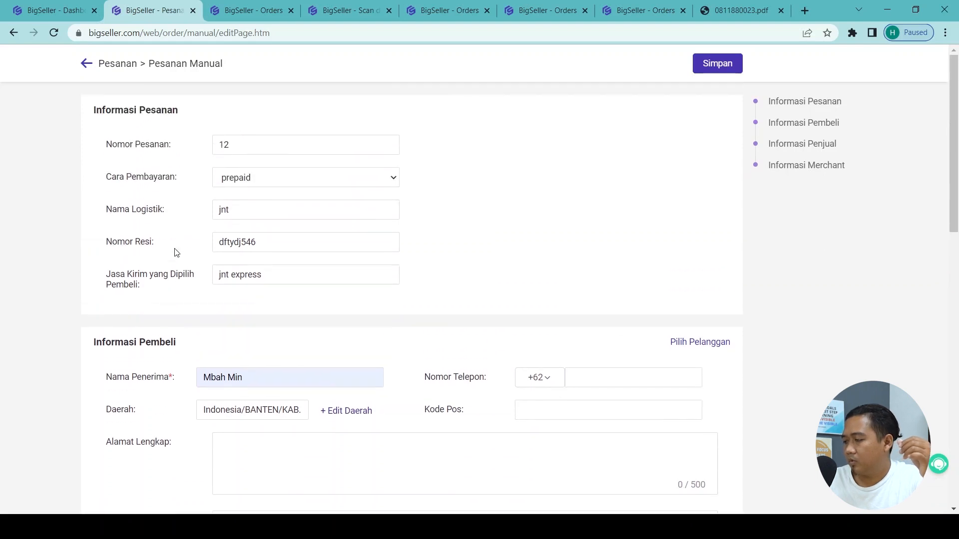
{"action": "scroll", "coordinate": [176, 254], "scroll_direction": "down", "scroll_amount": 5}
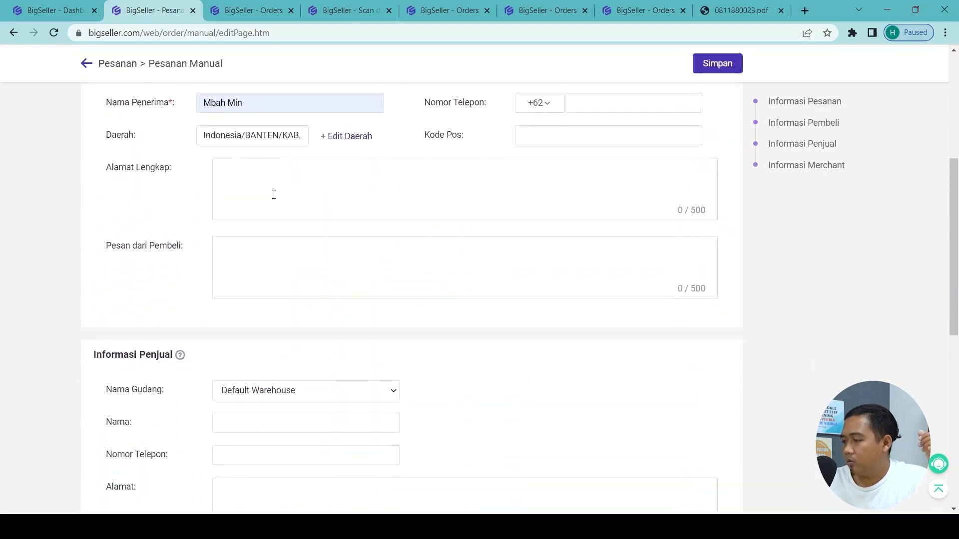
Choose the Merkurius warehouse as Nama Gudang in the manual order's Informasi Penjual.
{"action": "scroll", "coordinate": [284, 273], "scroll_direction": "down", "scroll_amount": 2}
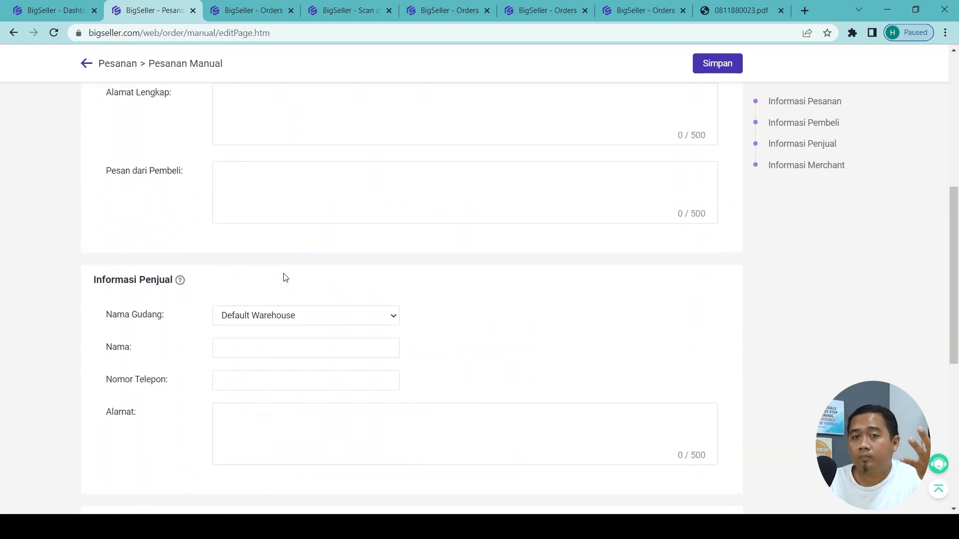
{"action": "scroll", "coordinate": [286, 278], "scroll_direction": "down", "scroll_amount": 1}
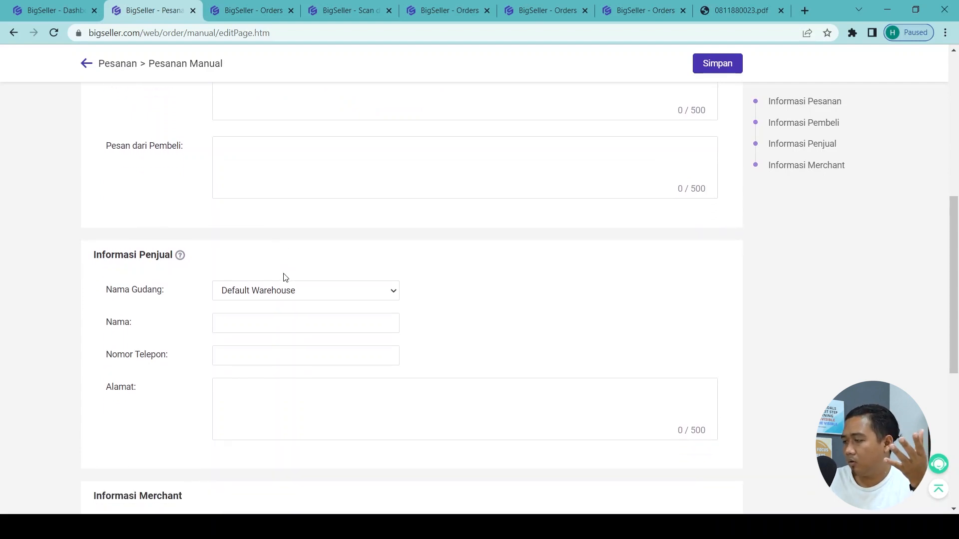
{"action": "scroll", "coordinate": [285, 278], "scroll_direction": "down", "scroll_amount": 2}
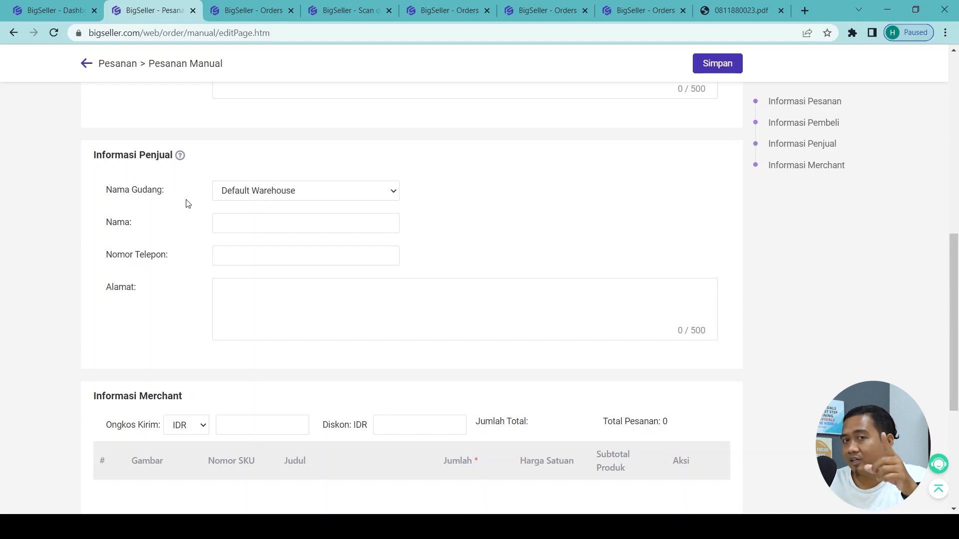
{"action": "left_click", "coordinate": [285, 195]}
{"action": "left_click", "coordinate": [273, 238]}
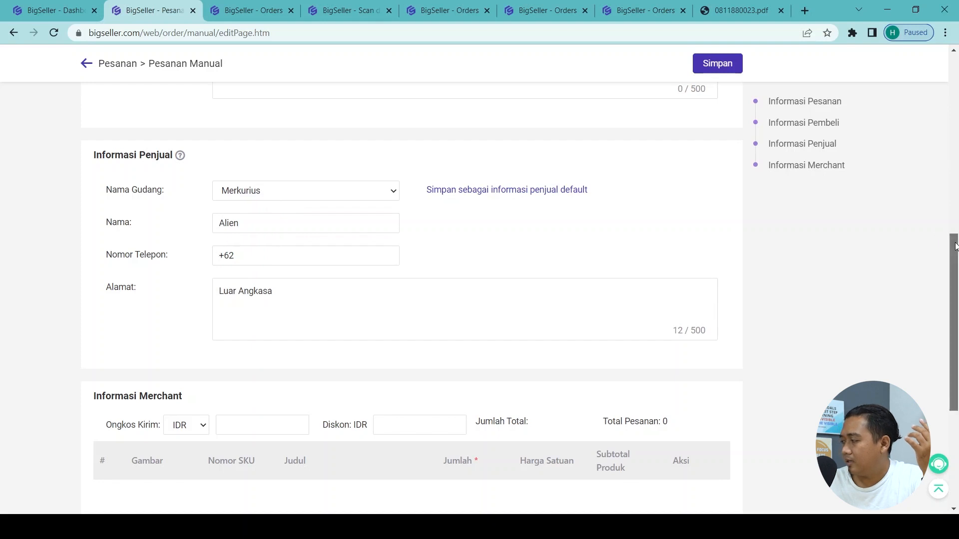
In Informasi Merchant, set Ongkos Kirim to IDR 12000 and Diskon to IDR 1000.
{"action": "left_click_drag", "start_coordinate": [955, 247], "coordinate": [955, 340]}
{"action": "left_click", "coordinate": [252, 181]}
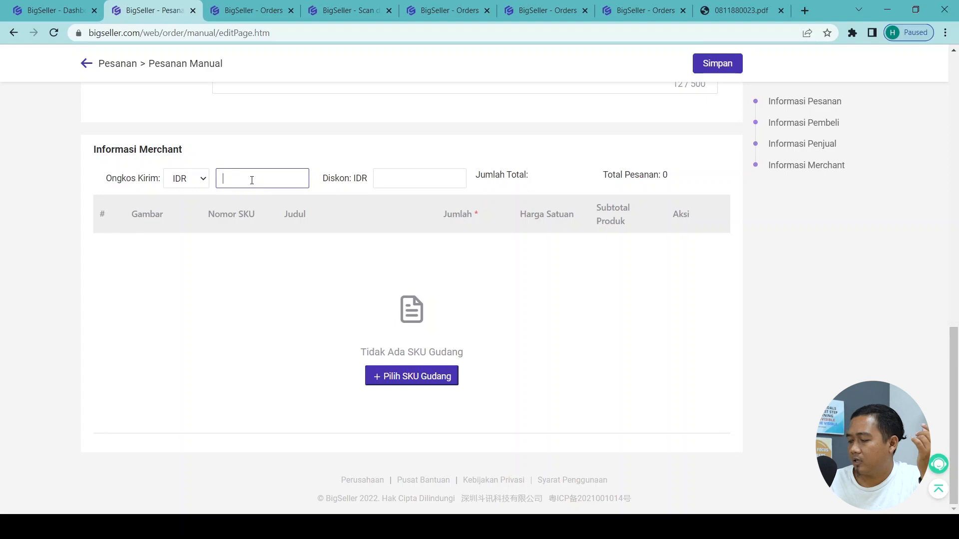
{"action": "type", "text": "12"}
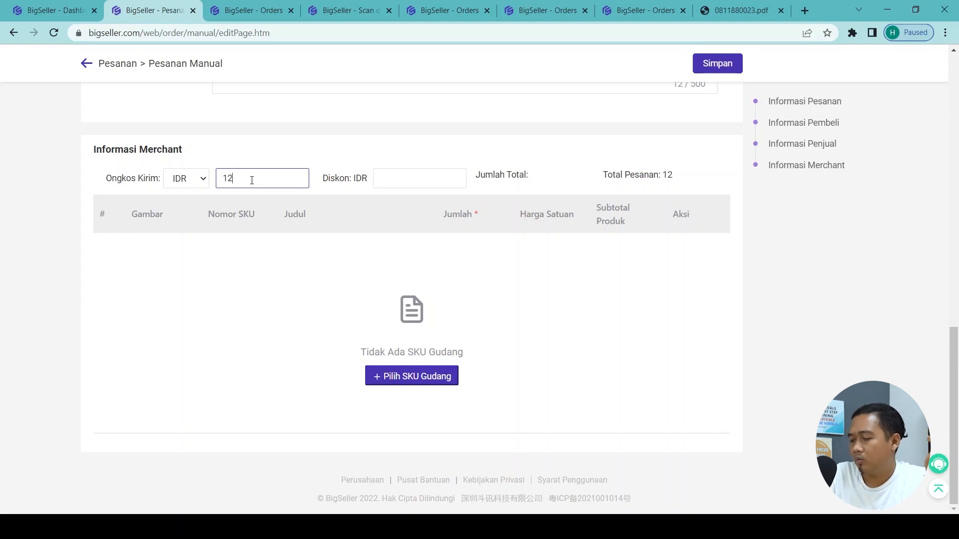
{"action": "type", "text": "000"}
{"action": "left_click", "coordinate": [387, 178]}
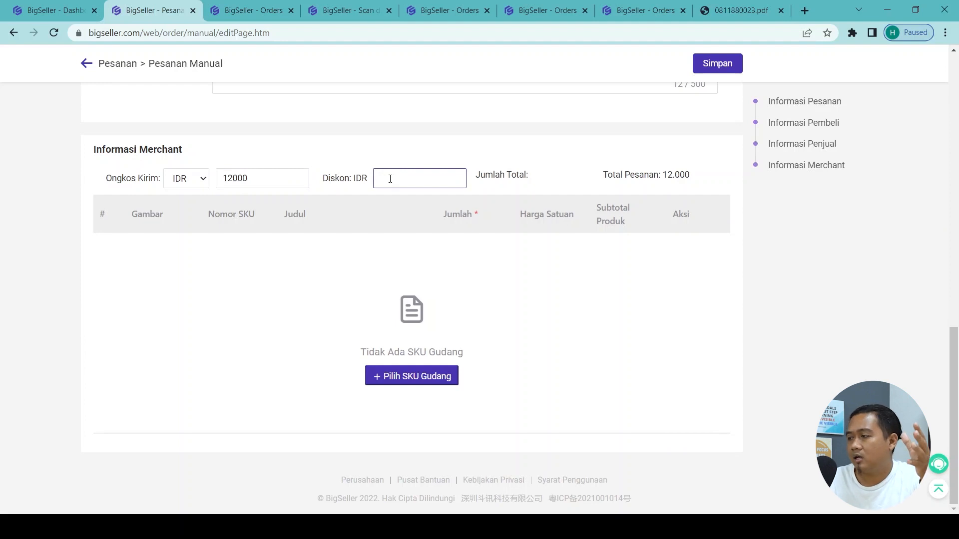
{"action": "type", "text": "1000"}
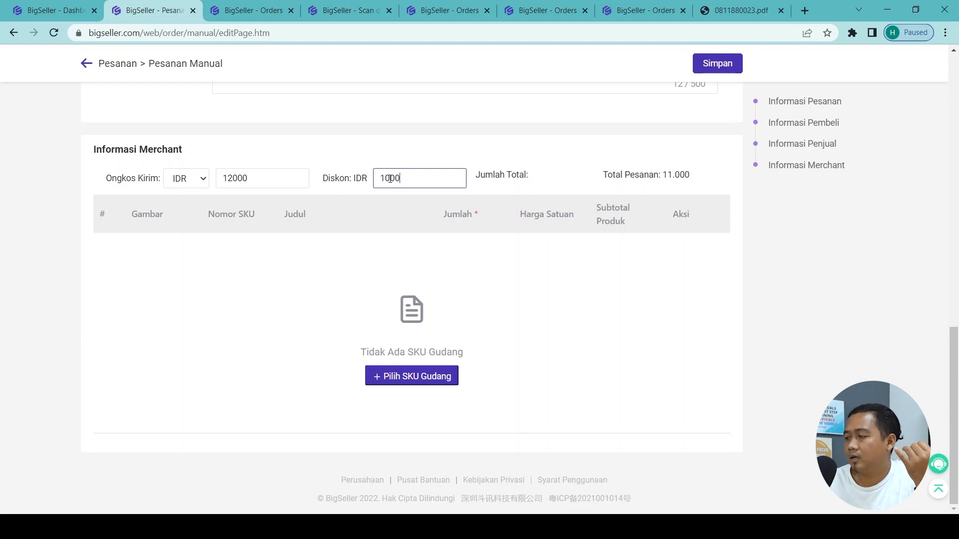
{"action": "left_click", "coordinate": [315, 305]}
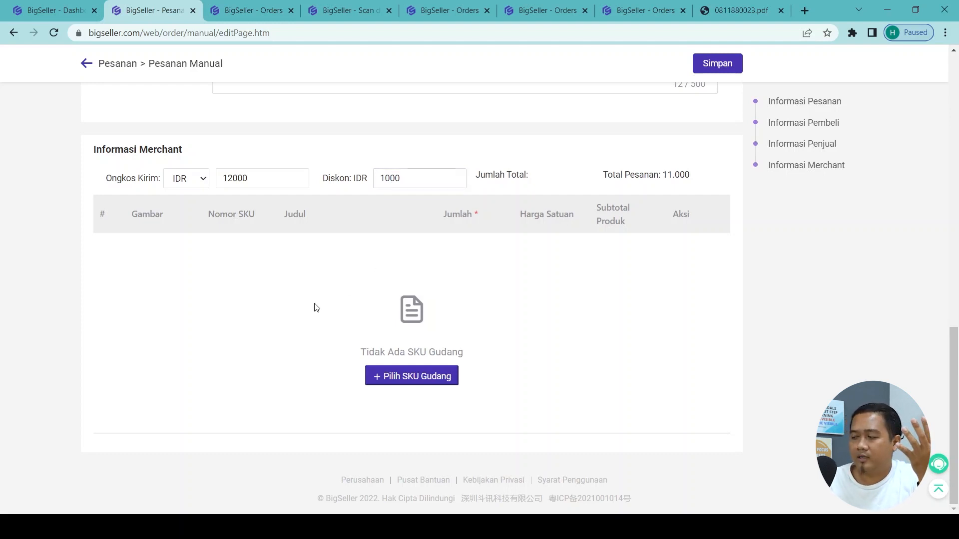
Add the warehouse SKU FLS-HITAM-XL to the manual order's product list.
{"action": "left_click", "coordinate": [383, 377]}
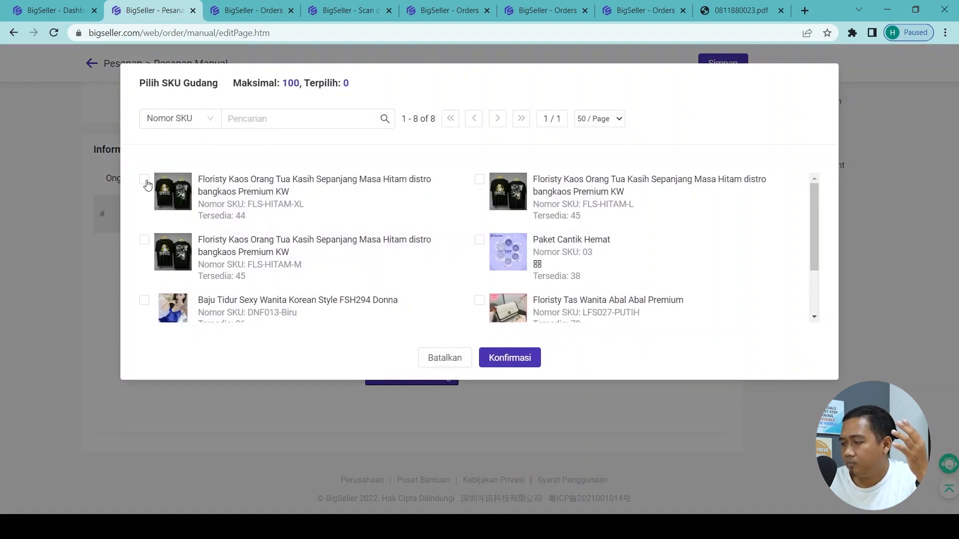
{"action": "left_click", "coordinate": [146, 182]}
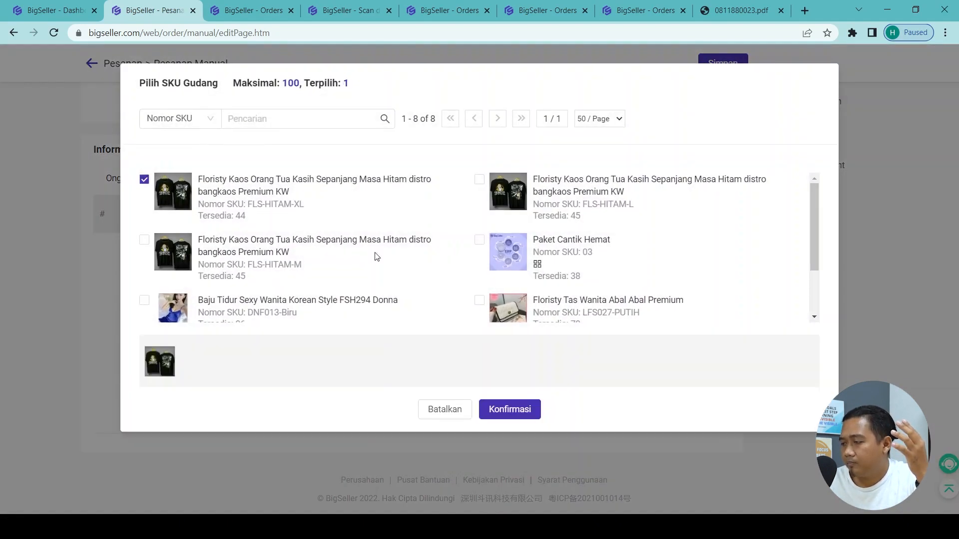
{"action": "left_click", "coordinate": [503, 410]}
Set the Harga Satuan of the FLS-HITAM-XL product to IDR 500000.
{"action": "left_click", "coordinate": [551, 396]}
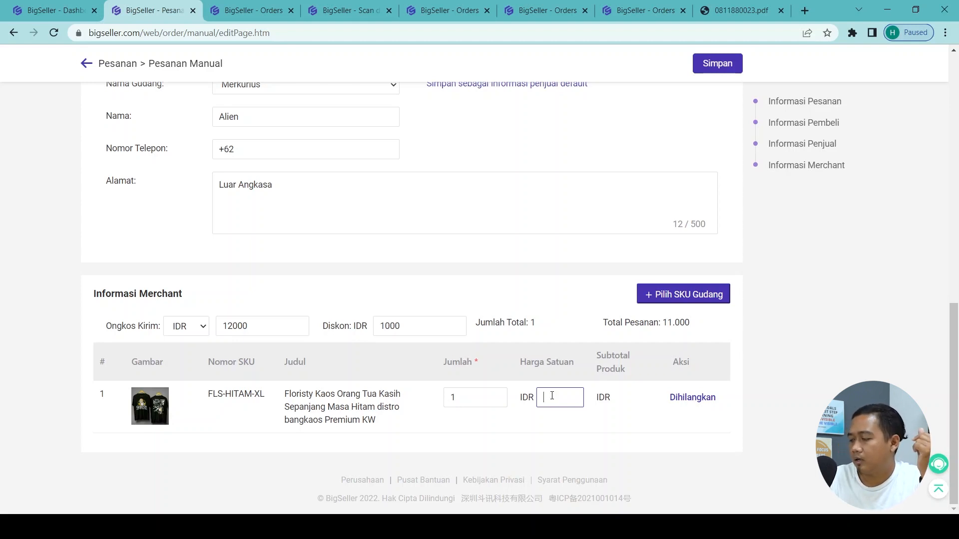
{"action": "type", "text": "5"}
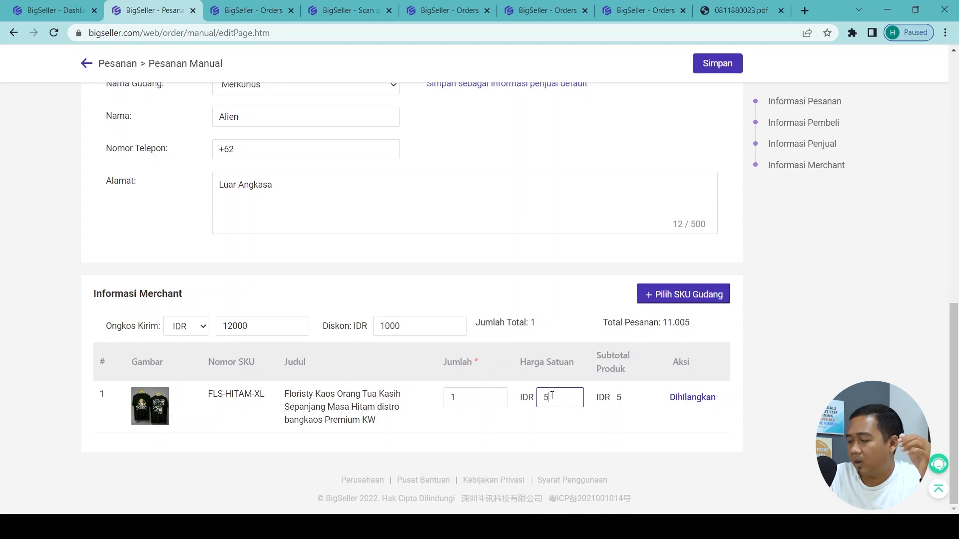
{"action": "type", "text": "00000"}
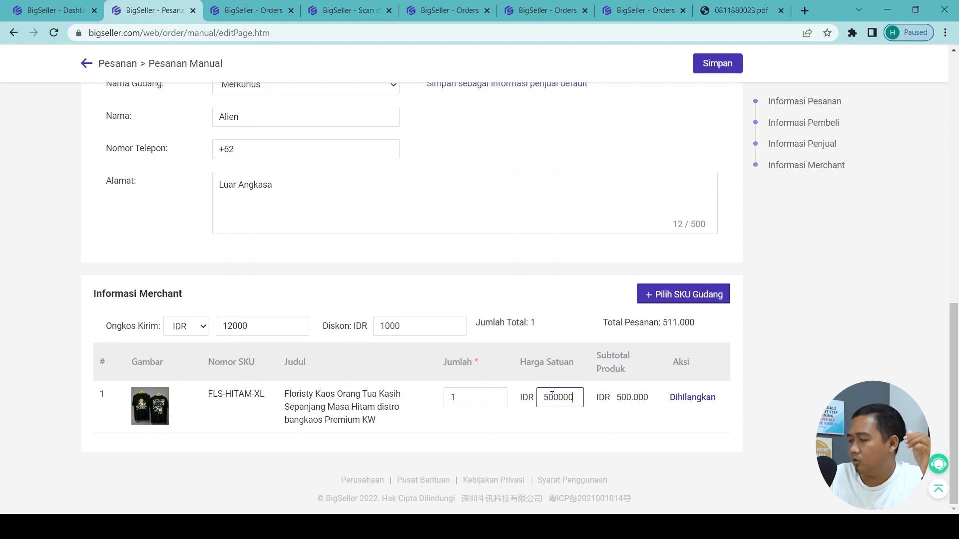
{"action": "left_click", "coordinate": [640, 456]}
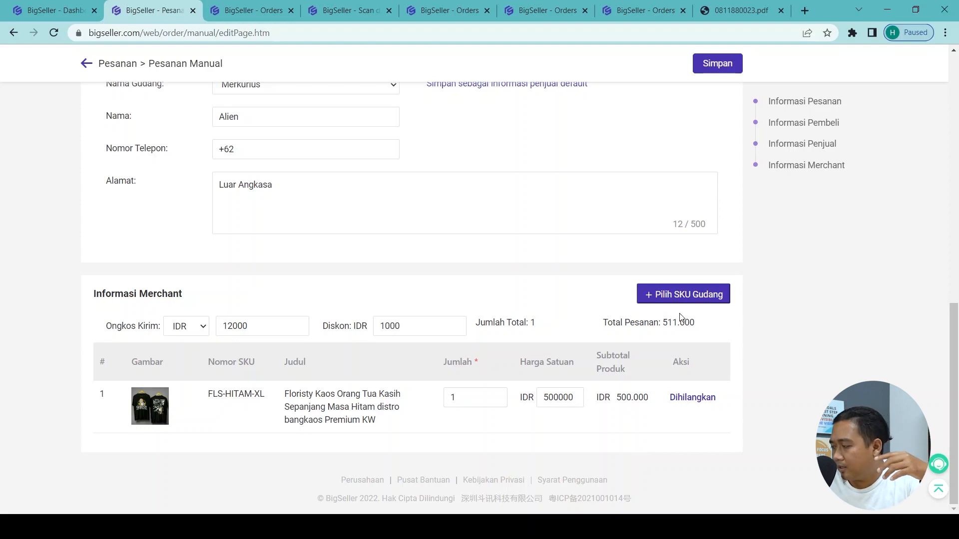
Check the Total Pesanan against the discount, save the manual order and open the order list.
{"action": "left_click_drag", "start_coordinate": [663, 325], "coordinate": [697, 326]}
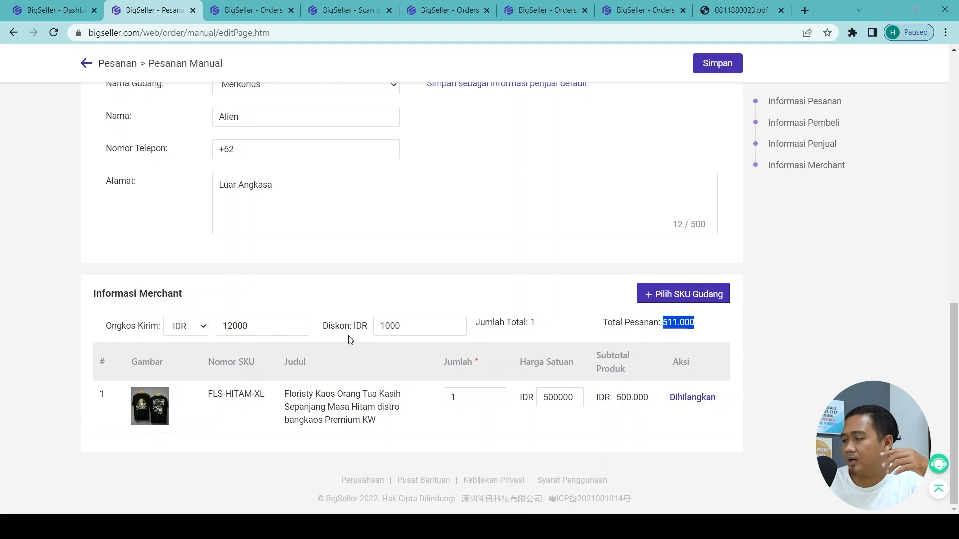
{"action": "left_click", "coordinate": [406, 325]}
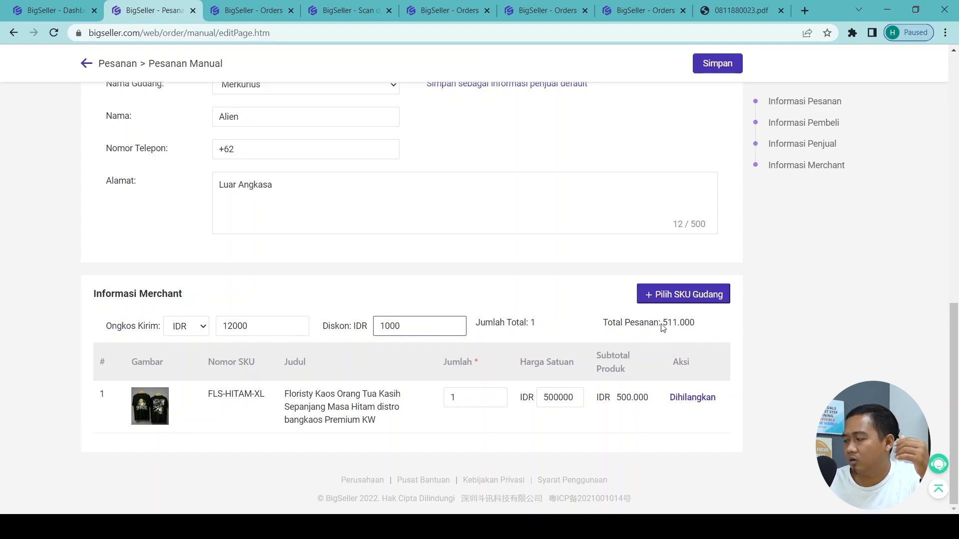
{"action": "left_click_drag", "start_coordinate": [663, 324], "coordinate": [713, 328]}
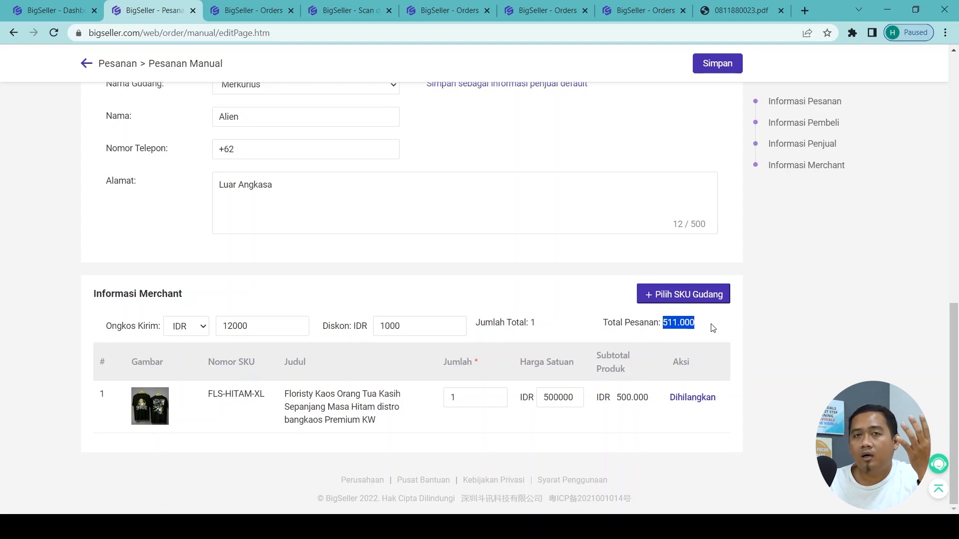
{"action": "left_click", "coordinate": [728, 74]}
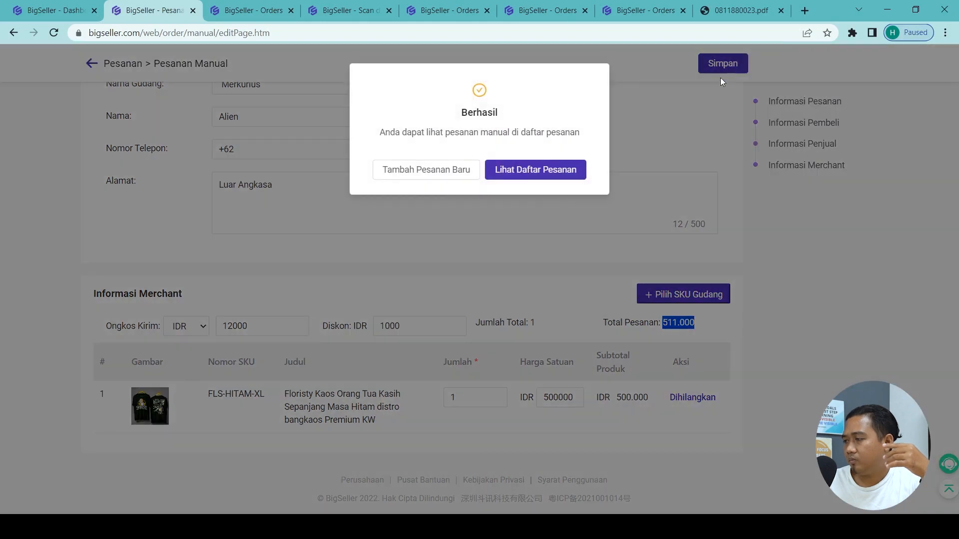
{"action": "left_click", "coordinate": [549, 171]}
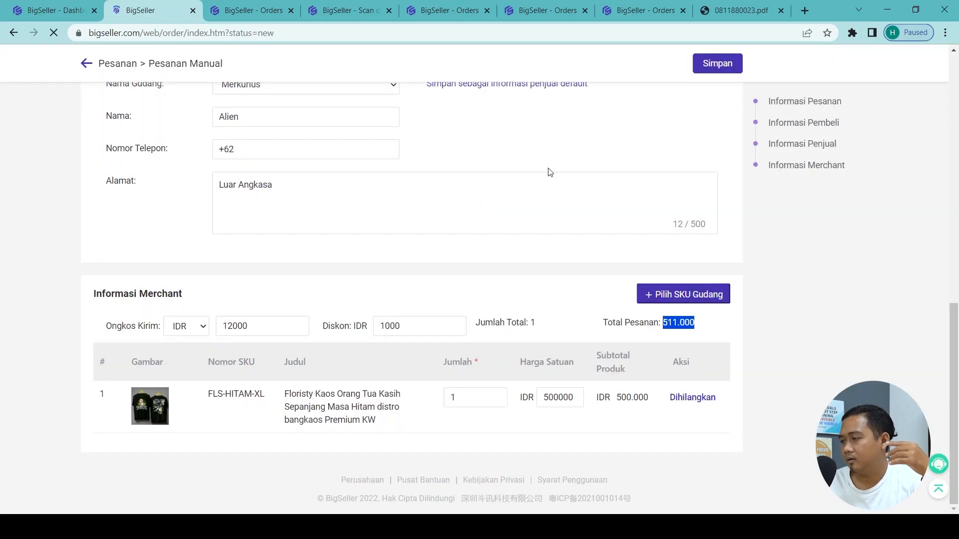